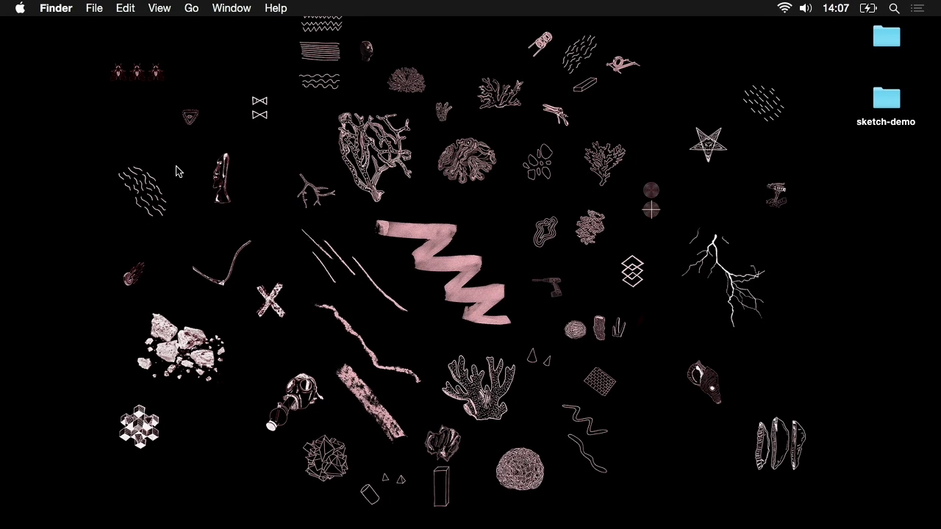
Step: Launch Google Chrome and browse bohemiancoding.com/sketch down to its Features page
key("alt+space")
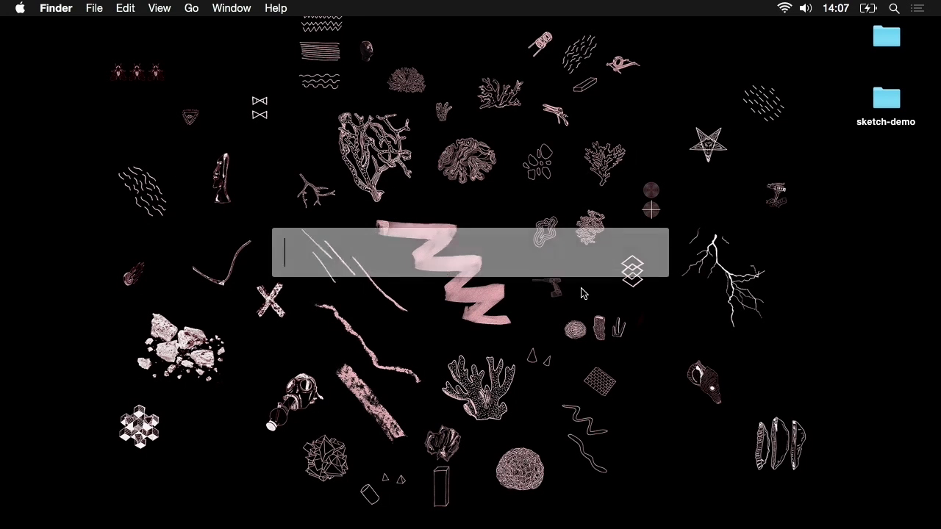
type("chr")
key("Return")
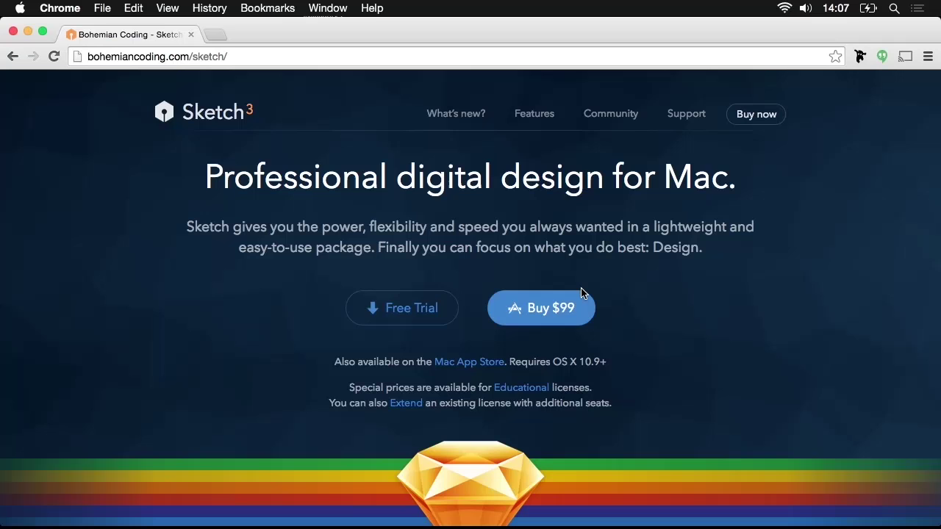
scroll(739, 242, "down", 5)
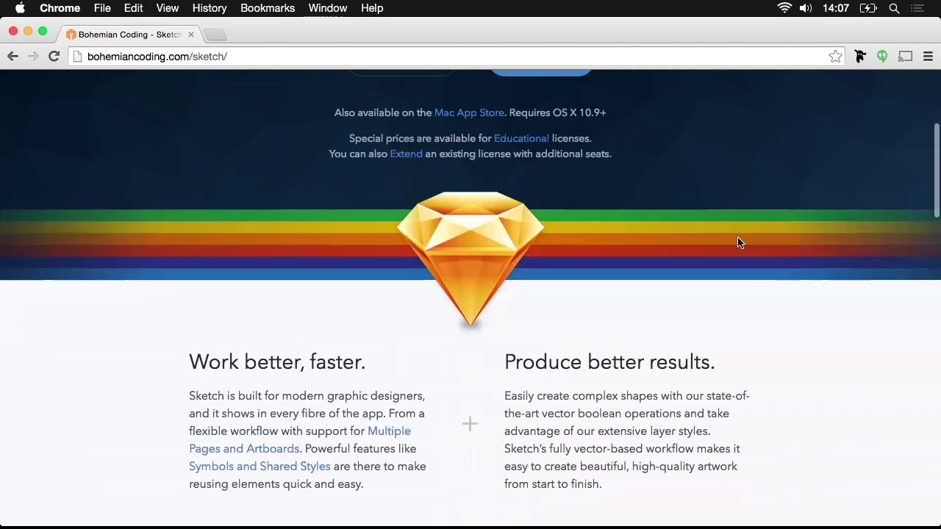
scroll(738, 243, "down", 4)
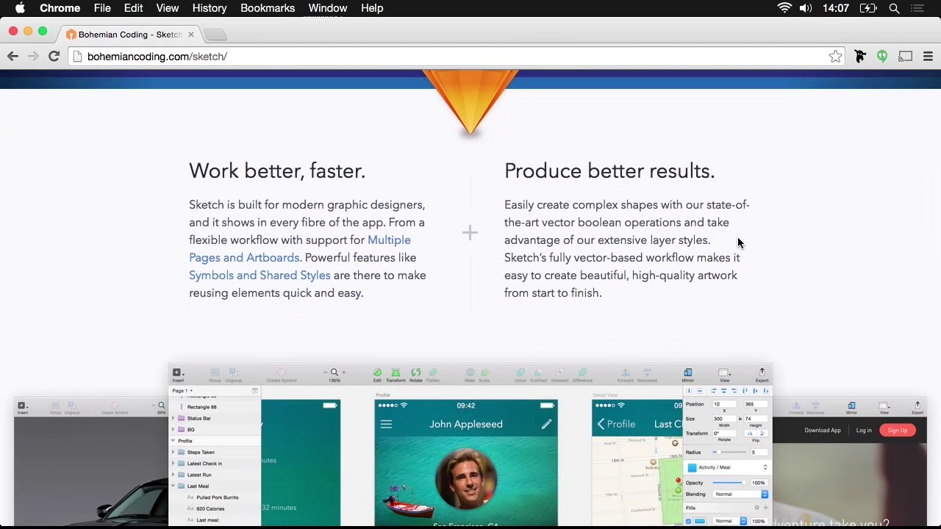
scroll(738, 242, "down", 3)
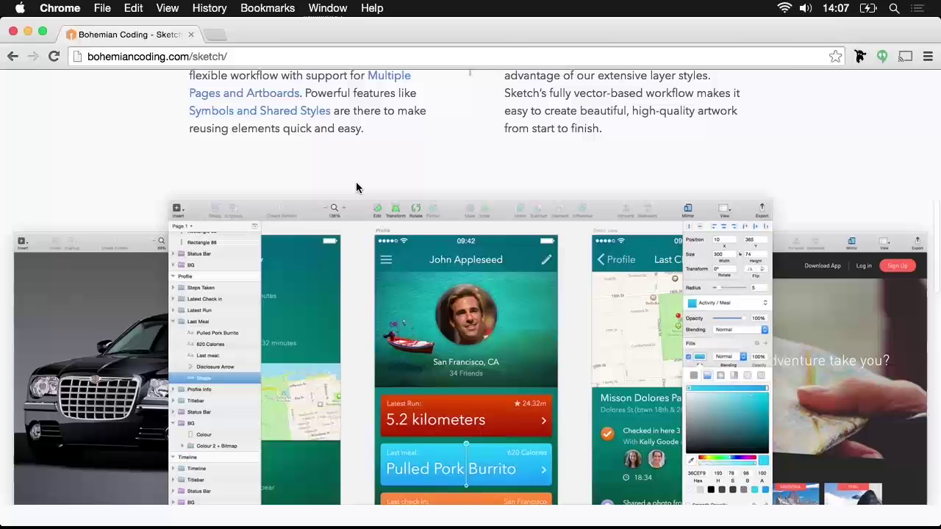
scroll(235, 323, "down", 2)
scroll(248, 298, "up", 15)
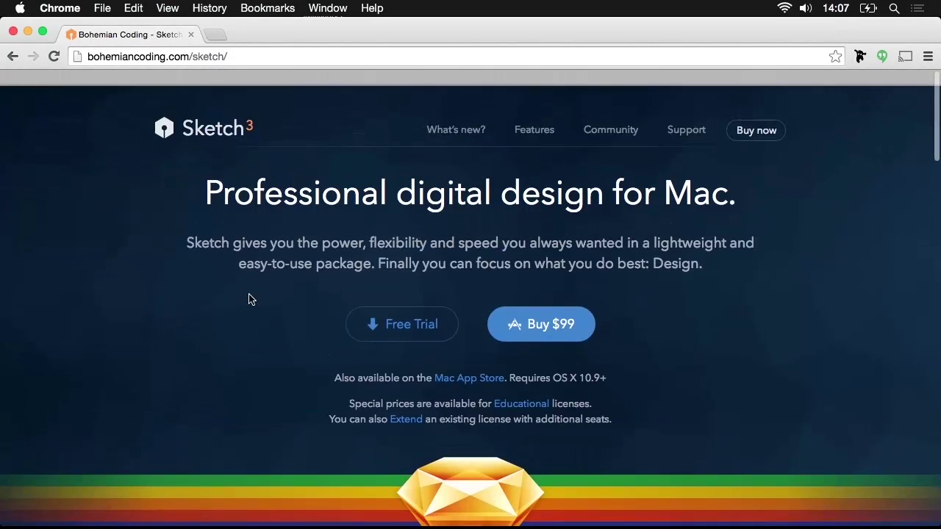
left_click(535, 114)
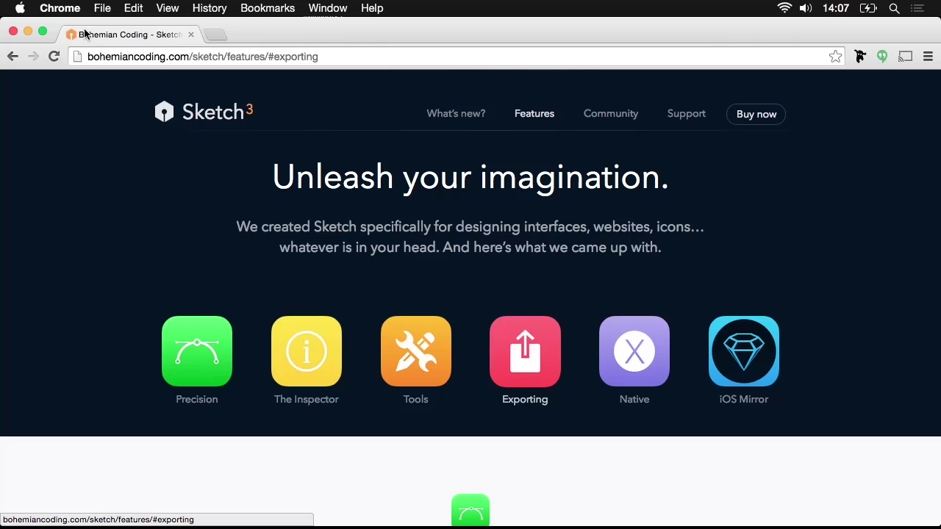
Step: Minimise Chrome, launch Sketch and draw a new artboard on the canvas
left_click(28, 32)
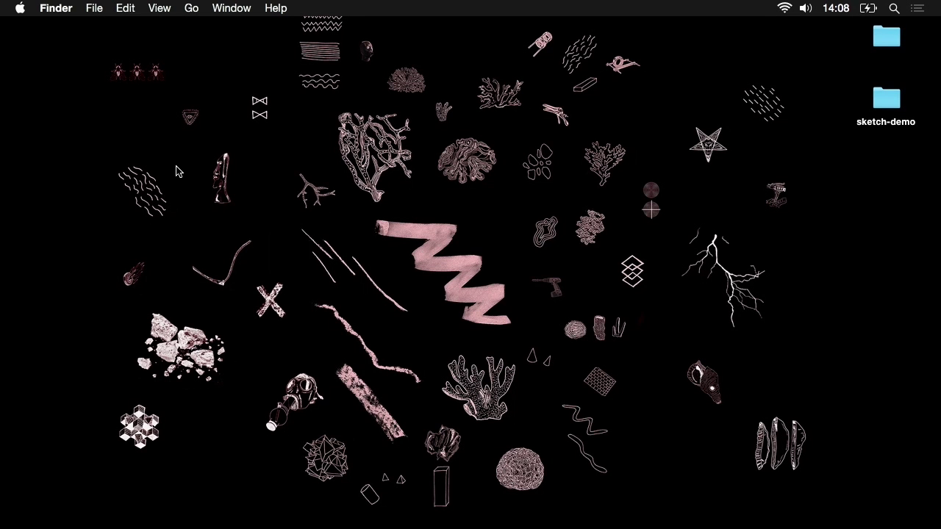
key("alt+space")
type("sk")
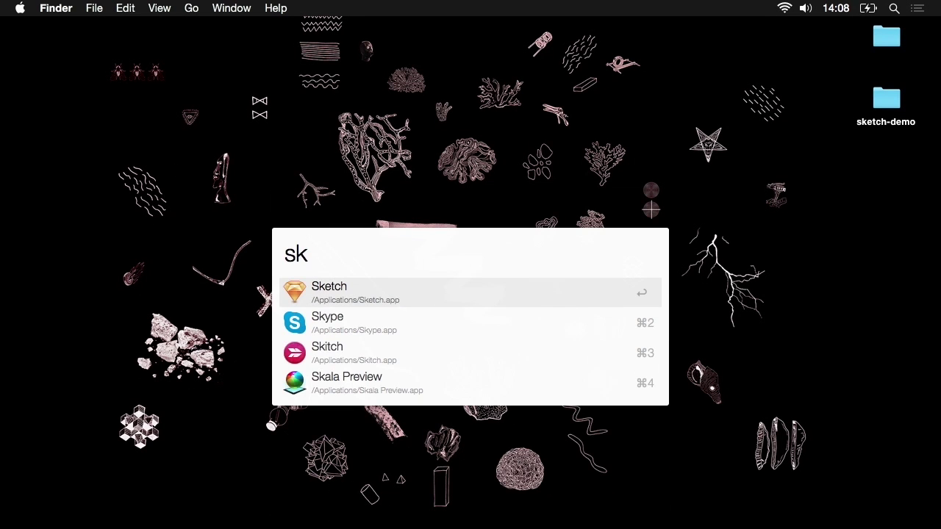
key("Return")
key("a")
mouse_move(359, 172)
left_mouse_down()
mouse_move(443, 322)
mouse_move(505, 388)
left_mouse_up()
Step: Name the artboard shopping-basket and size it 750 × 1334 px
type("v")
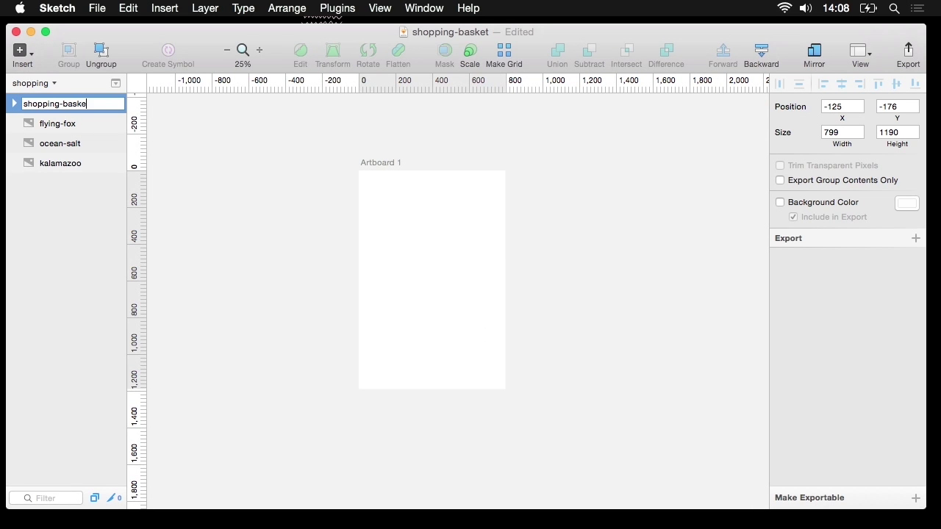
key("Return")
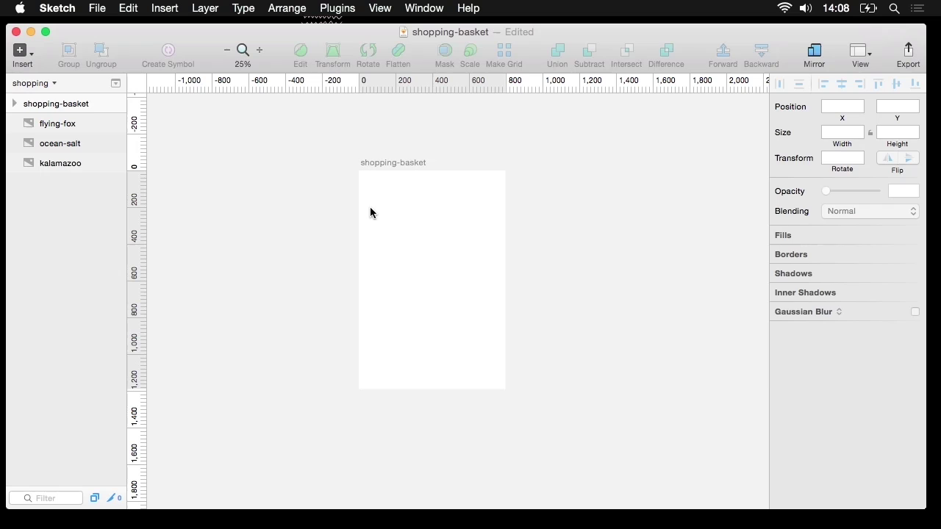
left_click(393, 167)
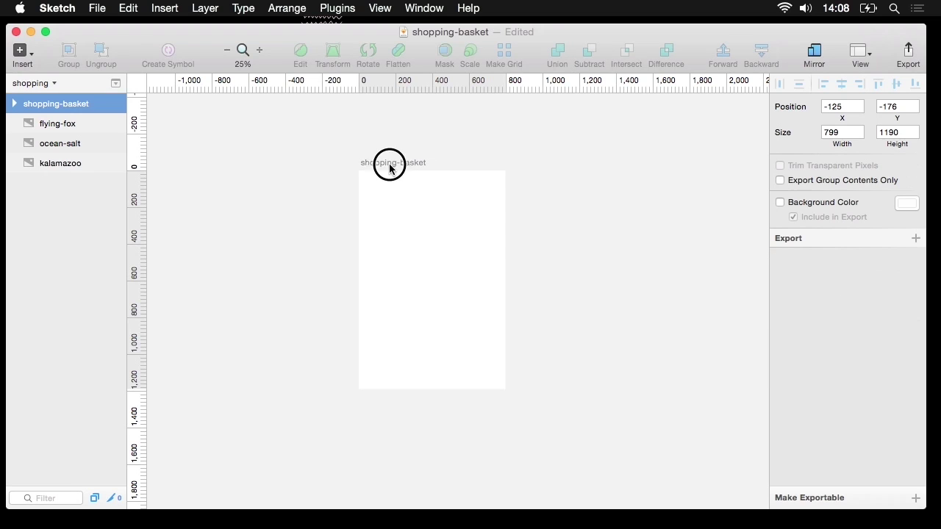
left_click(843, 130)
type("750")
key("Tab")
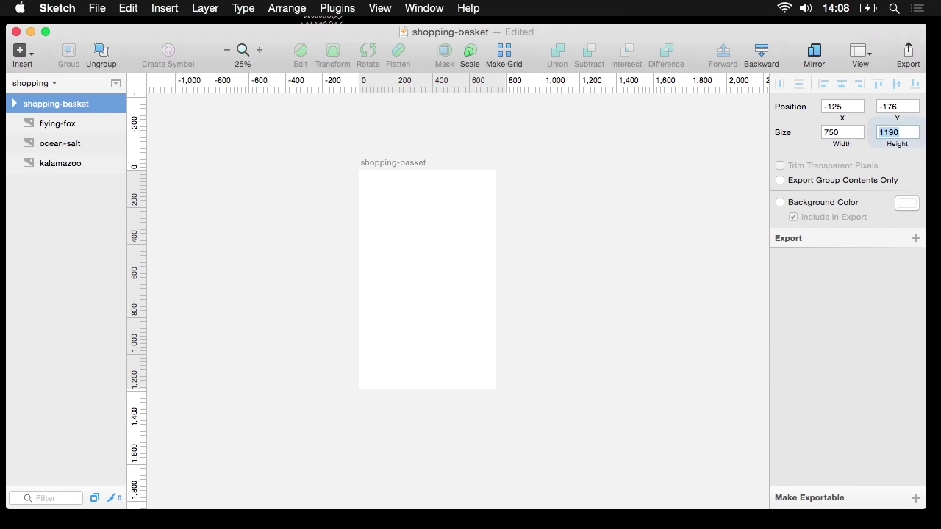
type("1334")
key("Return")
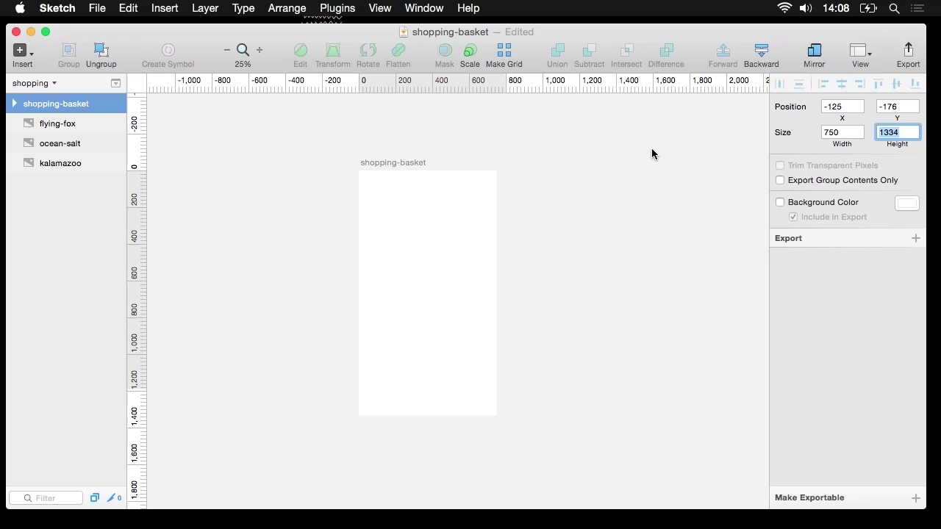
Step: Position the artboard at X 0, Y 0 and zoom to 50% to frame it
left_click(836, 105)
type("0")
key("Return")
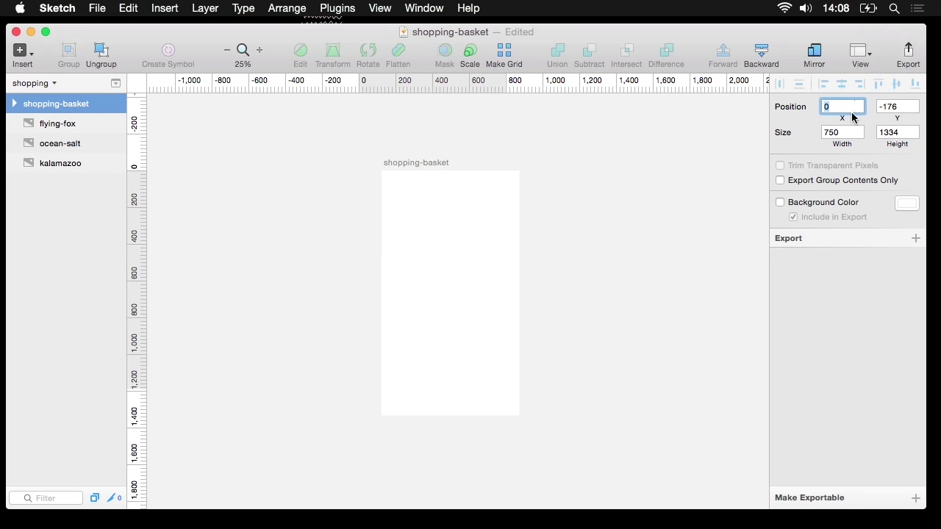
left_click(898, 106)
type("0")
key("Return")
key("super+equal")
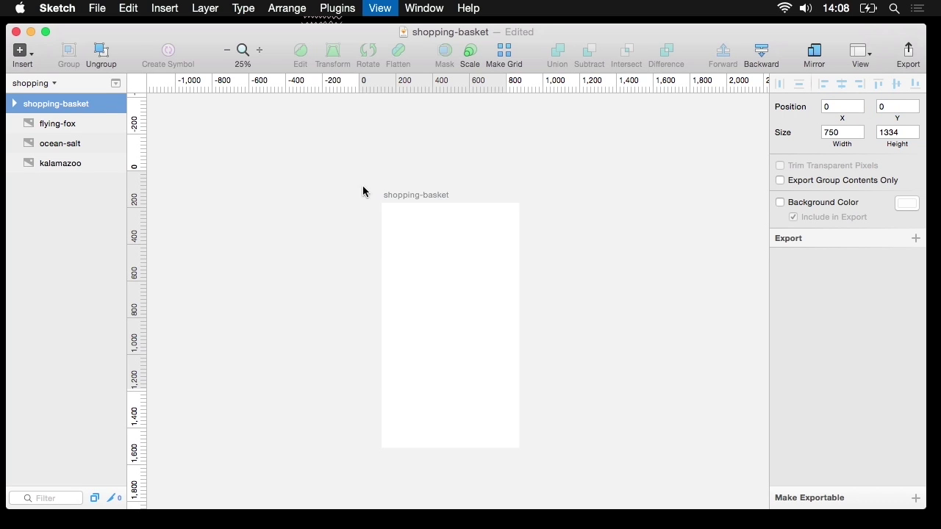
left_click_drag(373, 213, 401, 248)
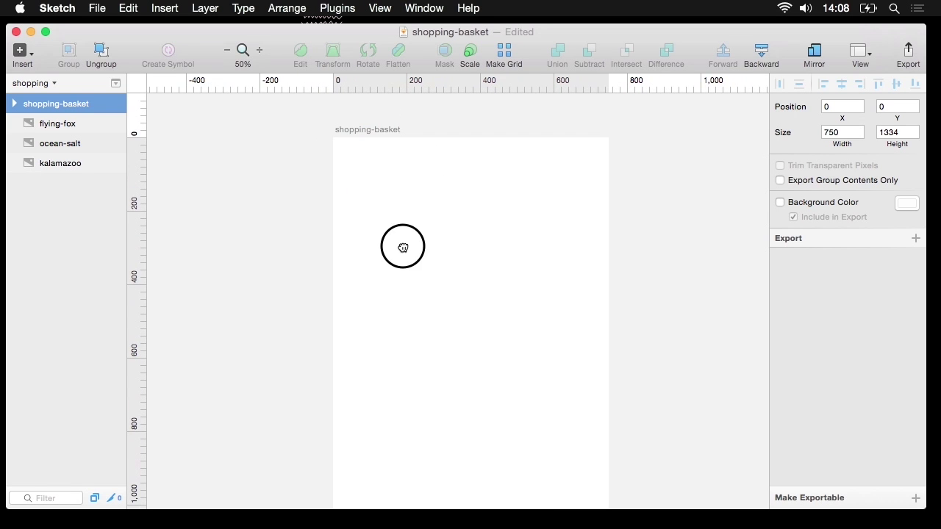
left_click_drag(98, 8, 428, 221)
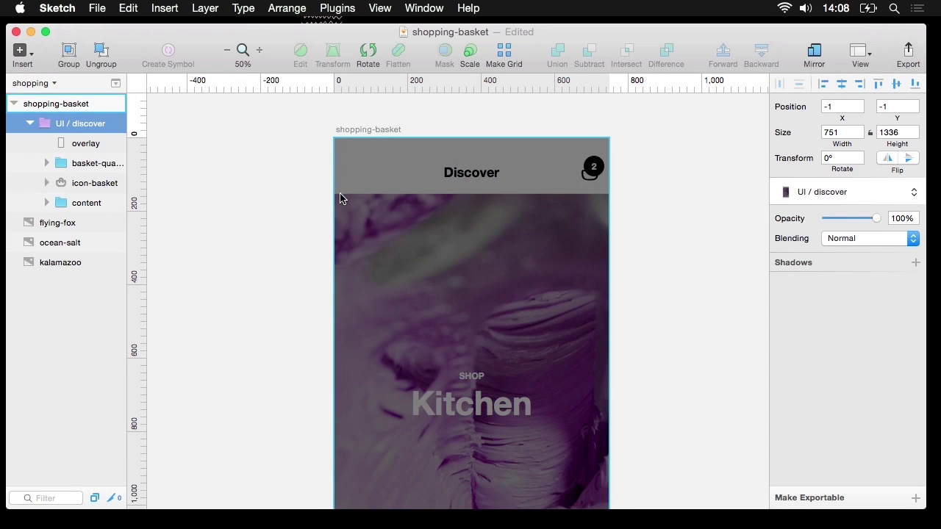
Step: Toggle the overlay and basket badge visibility, collapse UI / discover, and select the artboard
left_click(116, 143)
left_click(206, 189)
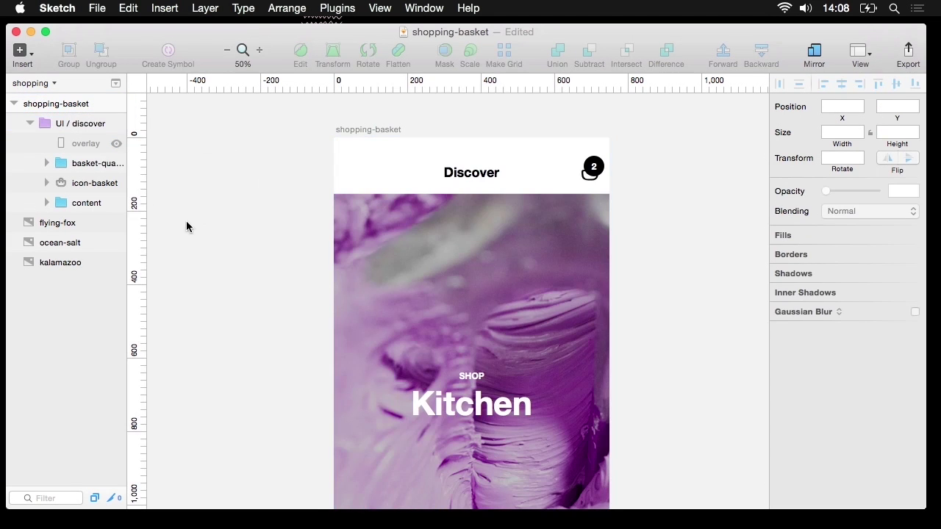
left_click(116, 164)
left_click(117, 164)
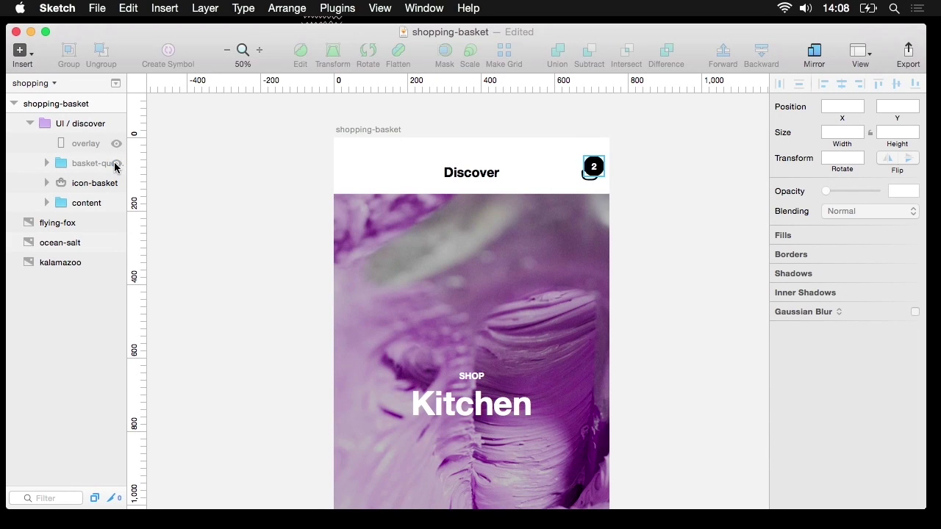
left_click(116, 165)
left_click(116, 165)
left_click(115, 165)
left_click(115, 165)
left_click(116, 145)
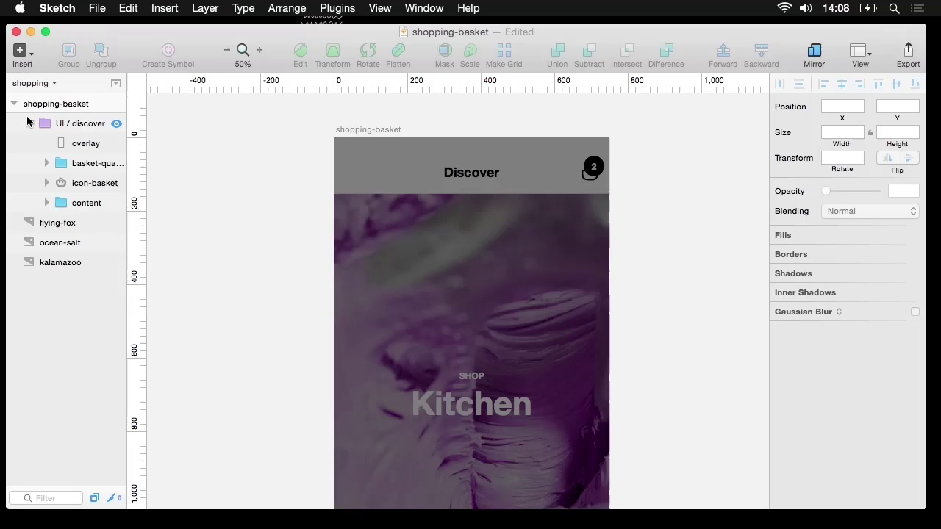
left_click(30, 123)
left_click(92, 107)
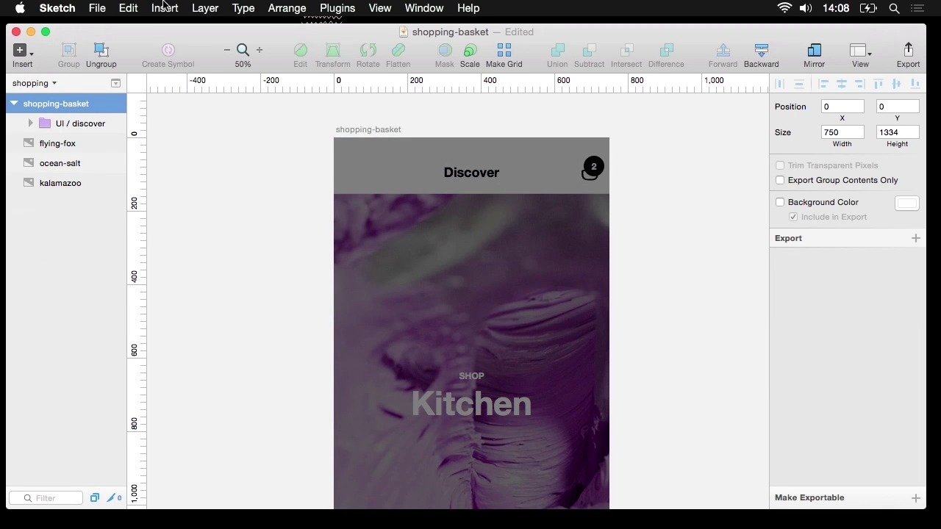
Step: Draw a borderless white rectangle over the artboard's photo area
key("r")
left_click_drag(676, 189, 531, 370)
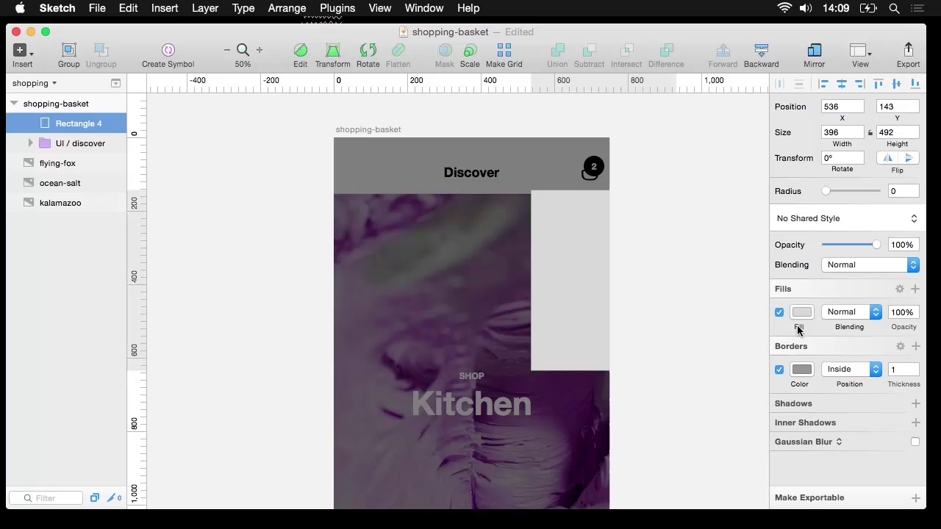
left_click(779, 370)
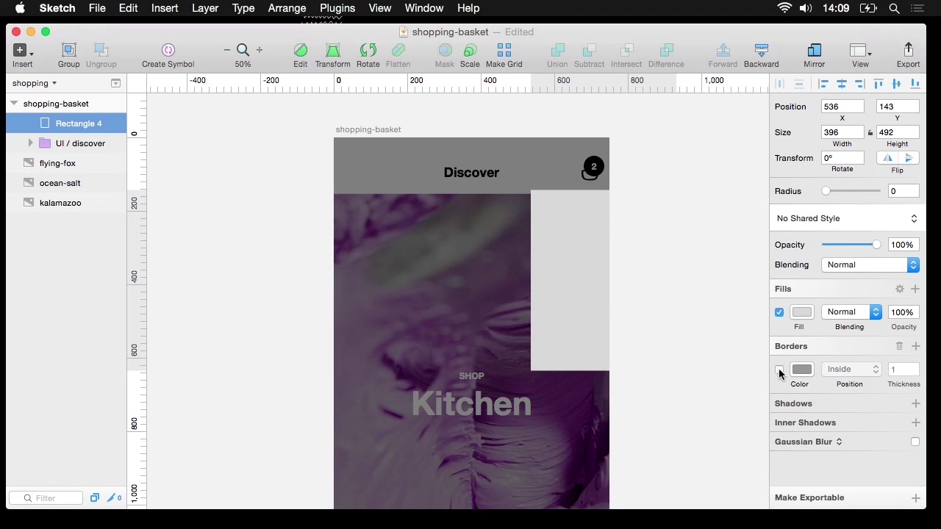
left_click(801, 314)
left_click_drag(794, 338, 739, 203)
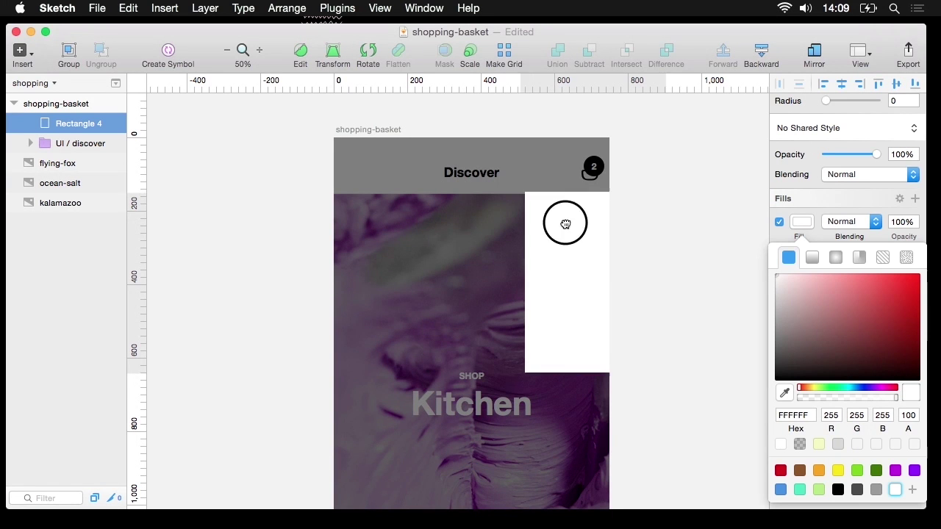
left_click_drag(565, 224, 422, 245)
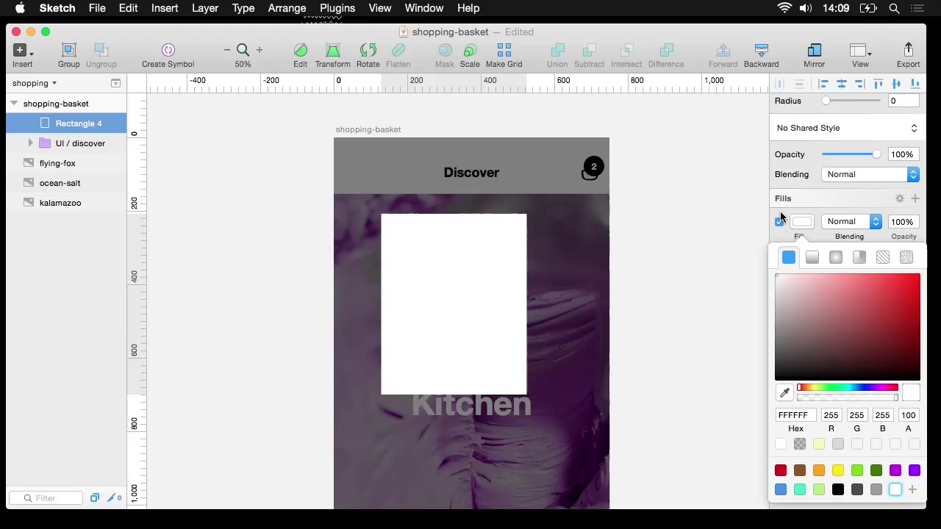
Step: Resize the white rectangle to 660 × 1134 and align it to the artboard's top-right
scroll(841, 165, "up", 5)
left_click(843, 131)
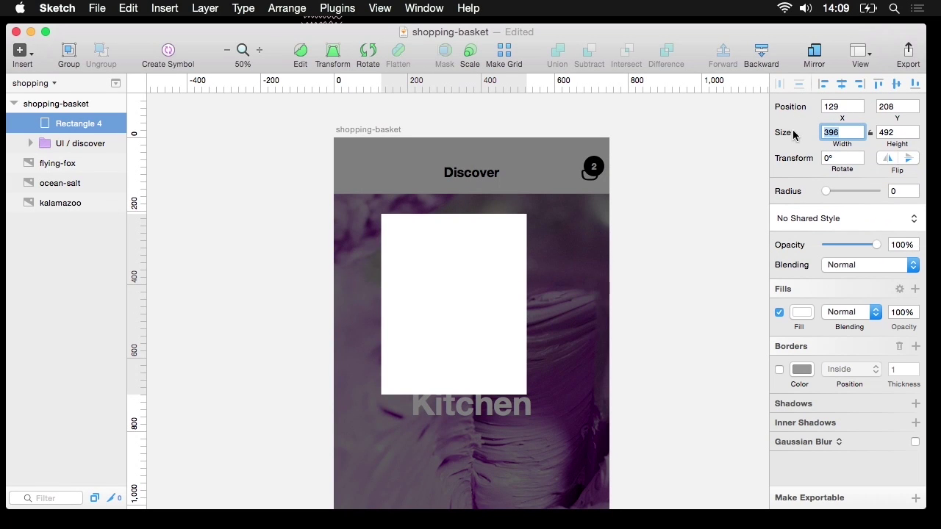
type("660")
left_click(898, 133)
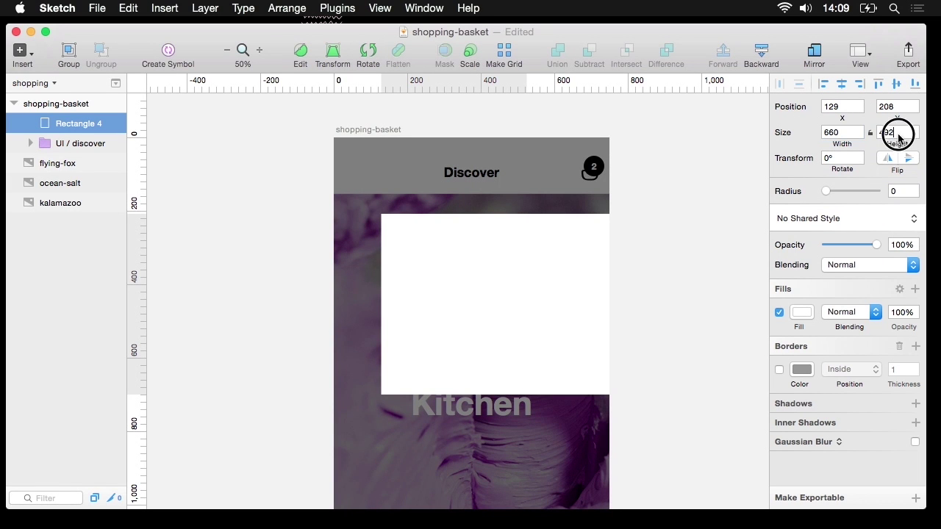
type("1134")
key("Return")
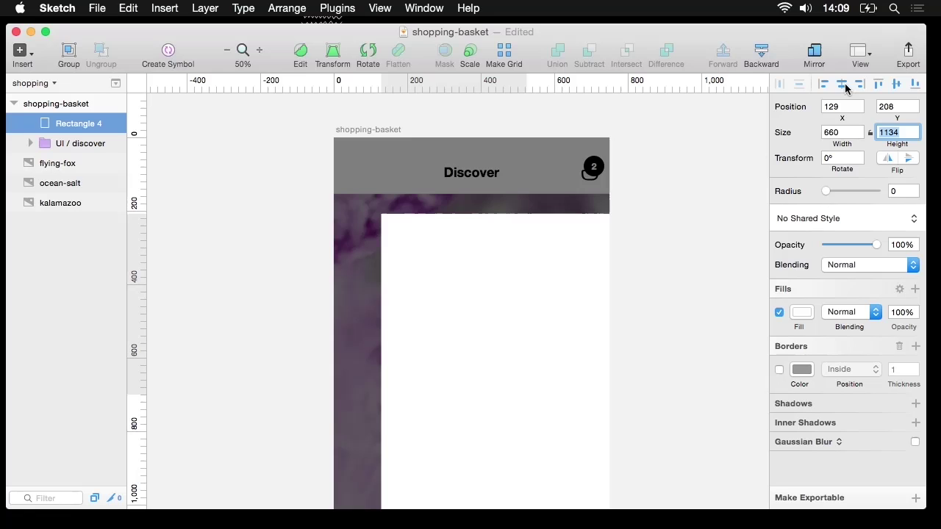
left_click(877, 85)
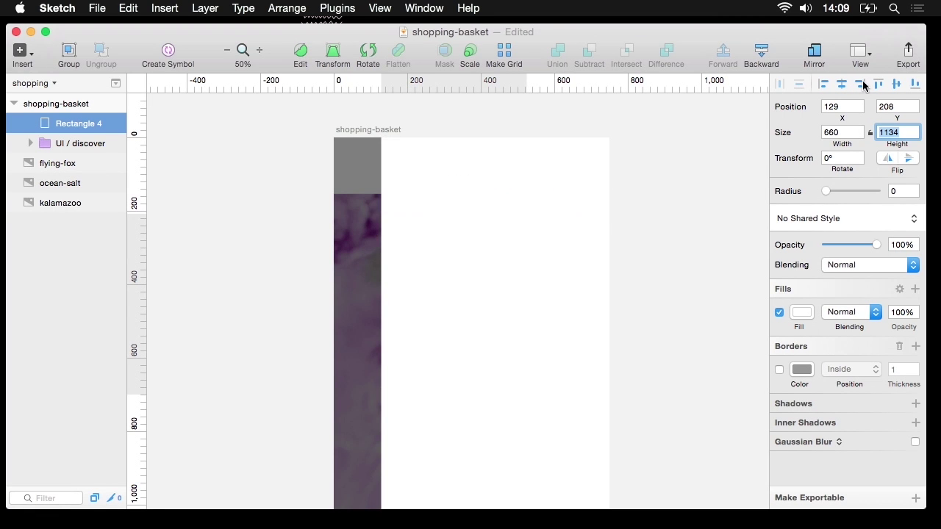
left_click(860, 85)
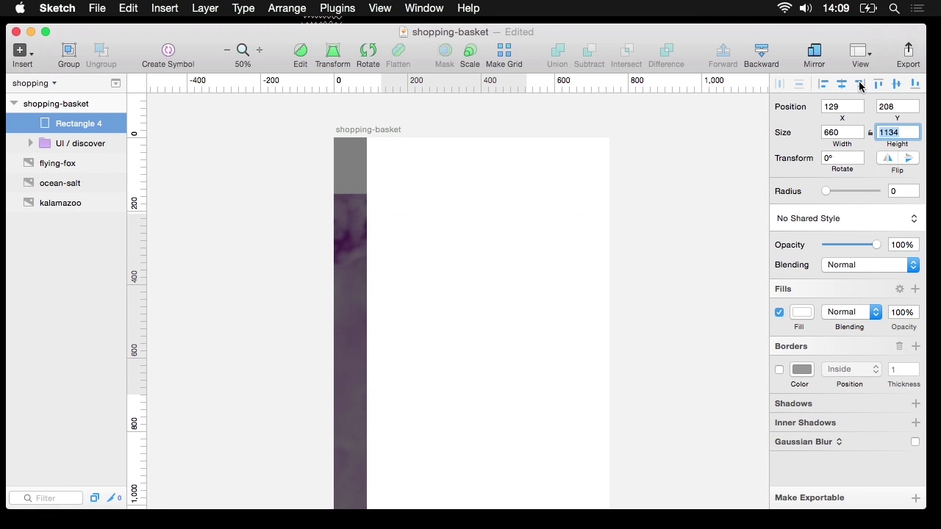
Step: Wrap the white rectangle in a new group named tray
key("super+g")
double_click(78, 123)
type("tray")
key("Return")
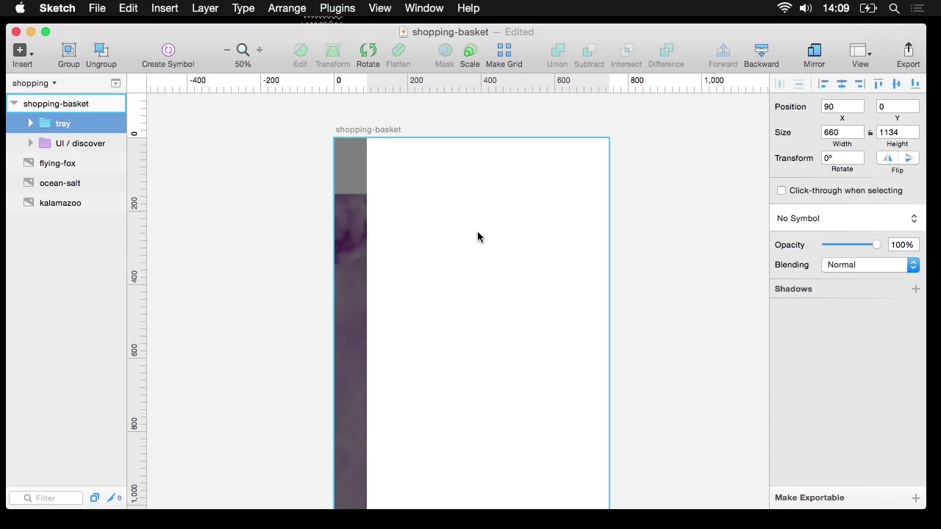
Step: Draw a 660 × 270 rectangle against the tray's left edge
key("r")
left_click_drag(440, 159, 598, 339)
left_click(843, 133)
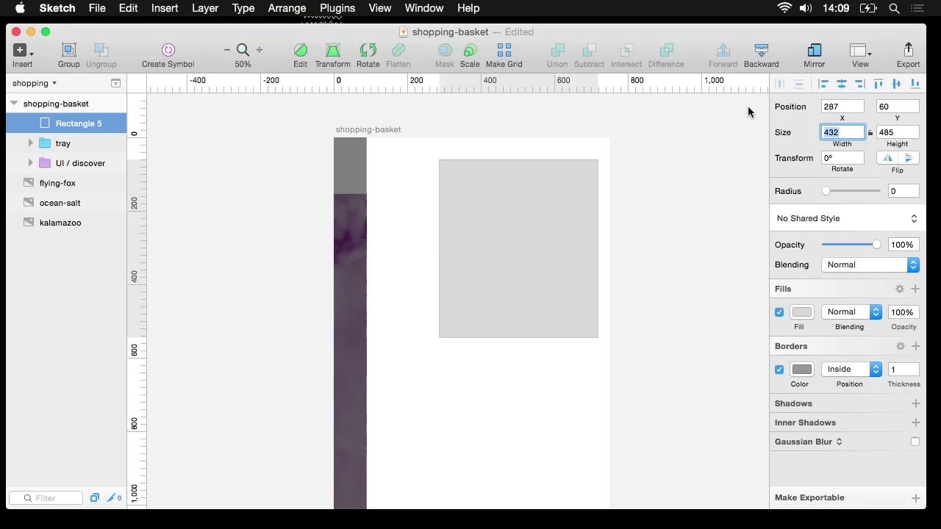
type("660")
key("Tab")
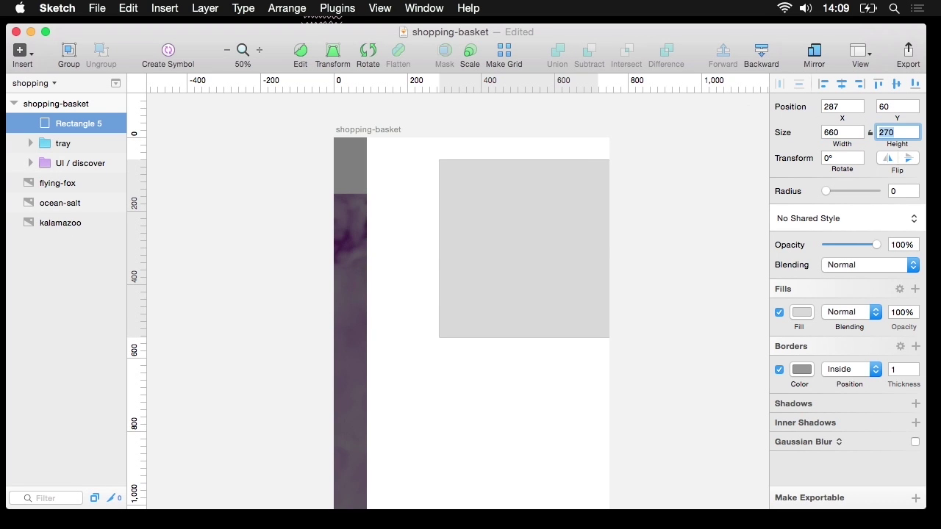
type("270")
key("Return")
left_click_drag(464, 213, 415, 213)
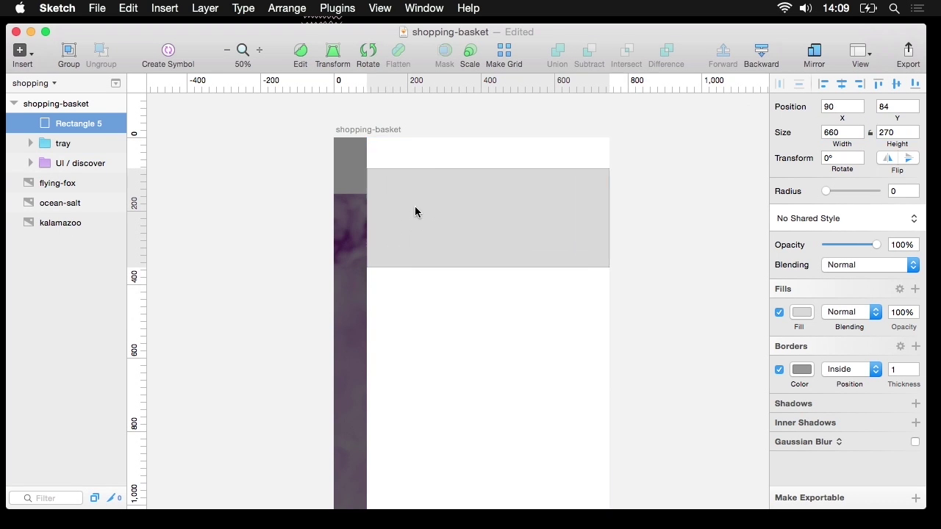
Step: Fill the rectangle black, remove its border and align it to the artboard top
left_click(801, 311)
left_click_drag(792, 348, 752, 422)
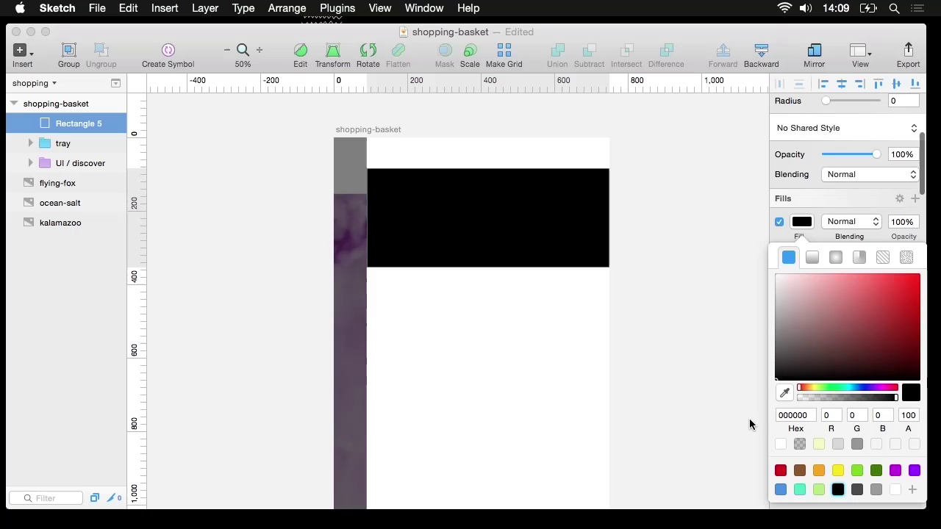
left_click(785, 225)
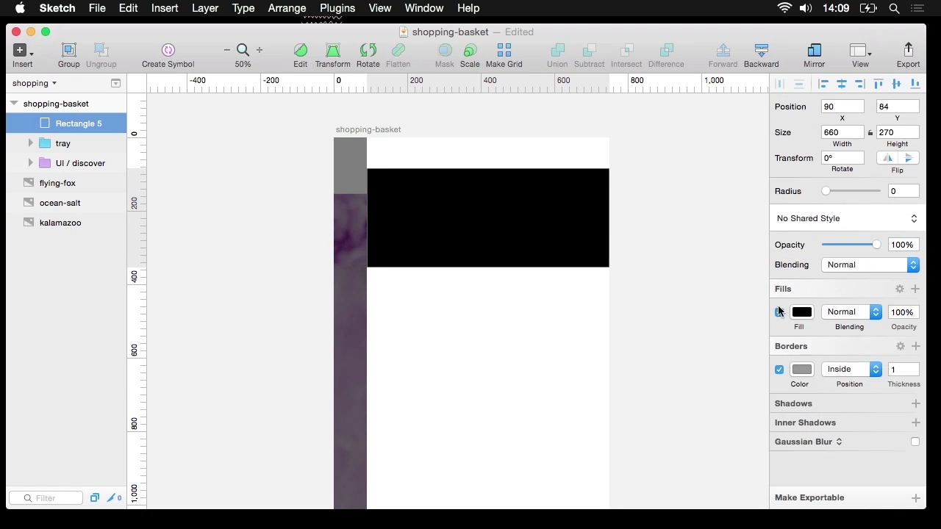
left_click(779, 370)
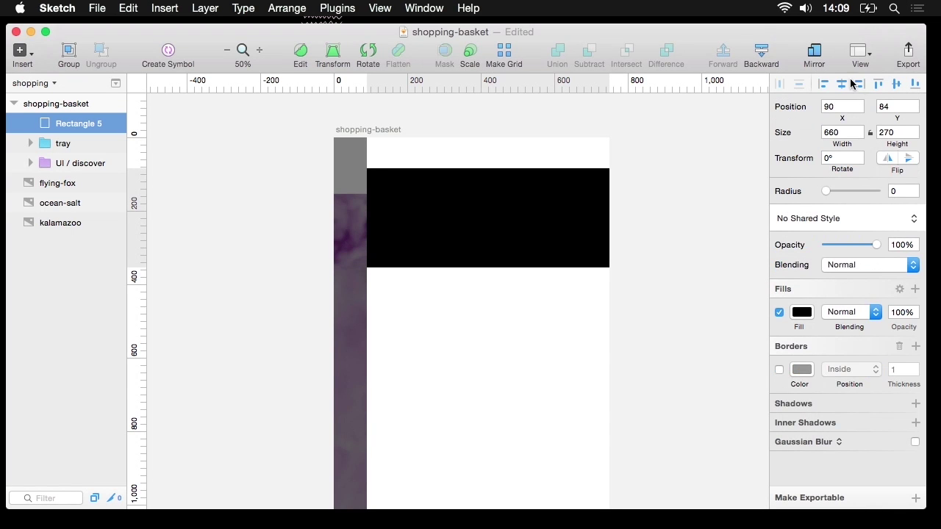
left_click(878, 84)
Step: Rename the rectangle totals and move it into the tray group
left_click(188, 208)
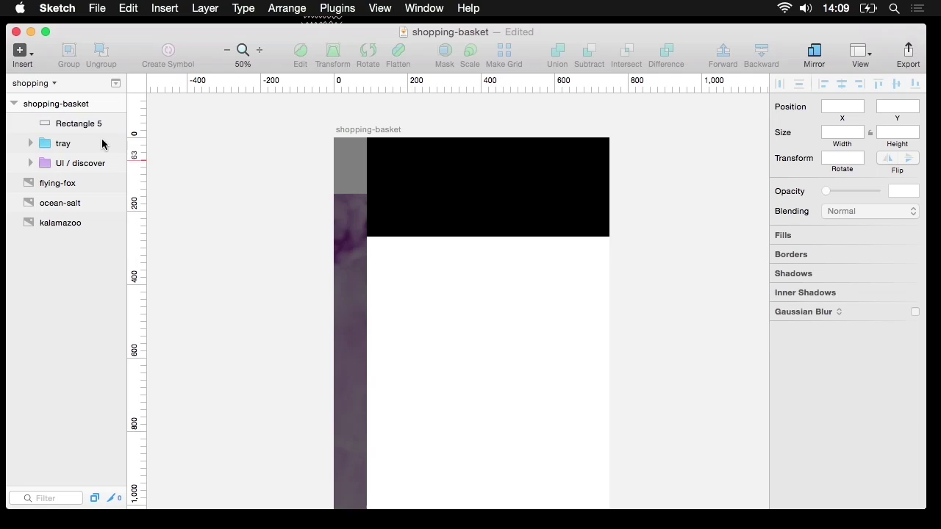
double_click(87, 122)
type("totals")
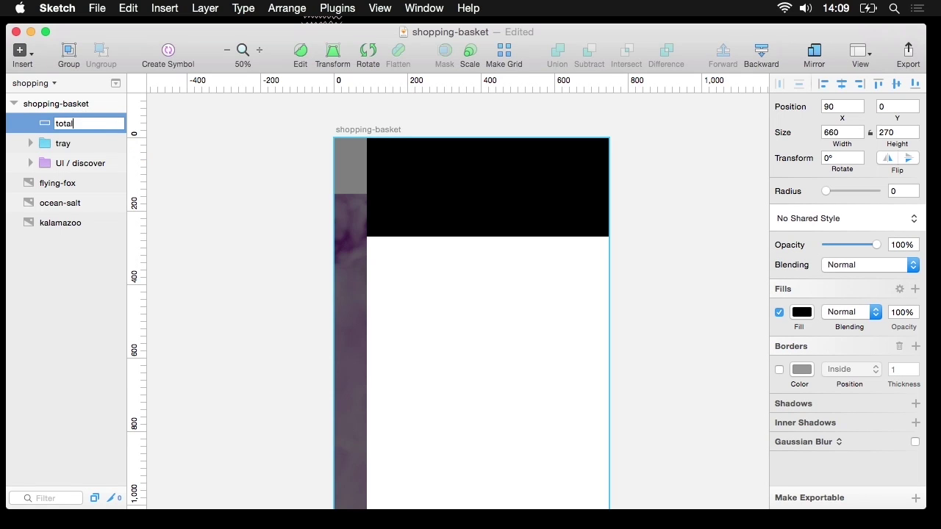
key("Return")
left_click(29, 144)
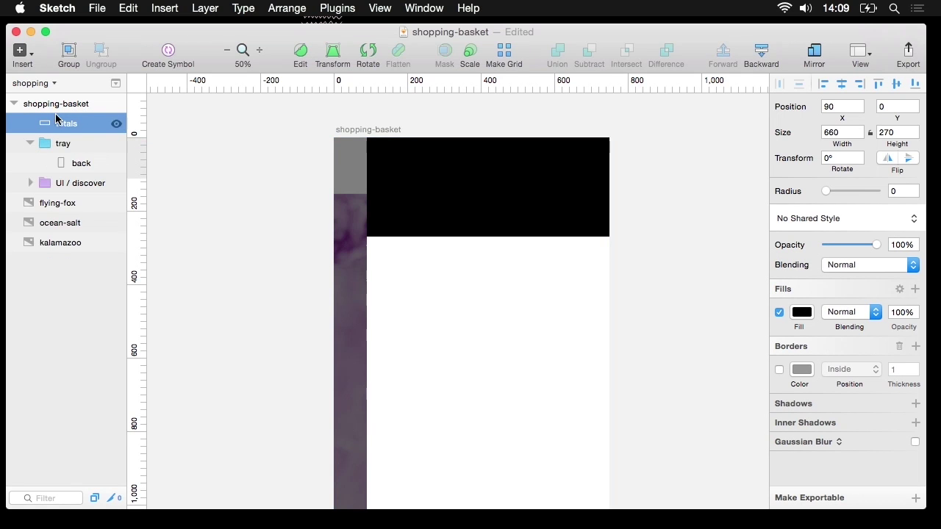
mouse_move(63, 123)
left_mouse_down()
mouse_move(63, 169)
mouse_move(61, 121)
left_mouse_up()
left_click(63, 125)
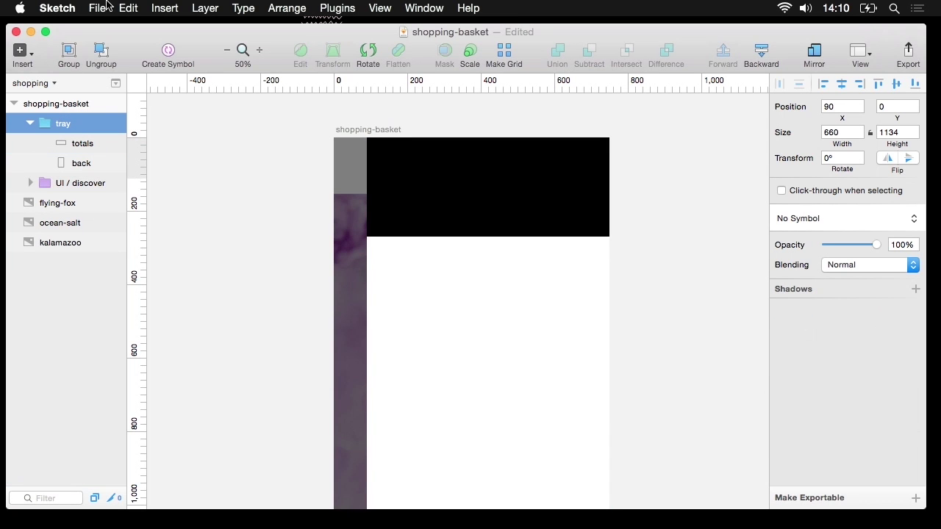
Step: Insert the iOS status-white status bar symbol onto the artboard
left_click(166, 8)
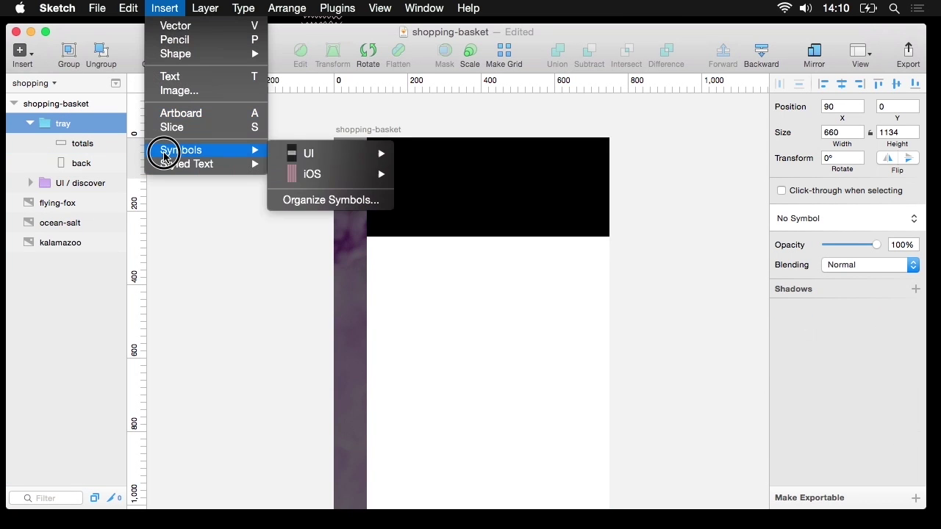
mouse_move(250, 150)
mouse_move(305, 172)
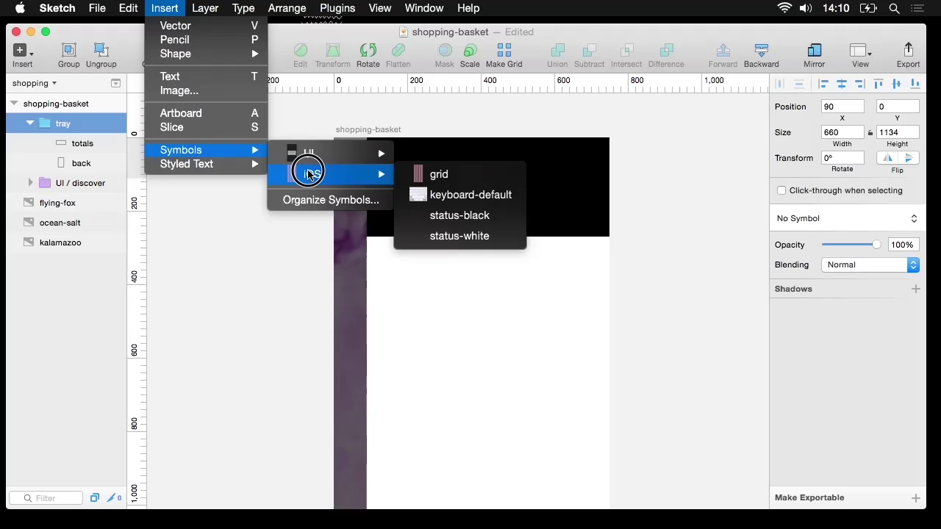
left_click(433, 235)
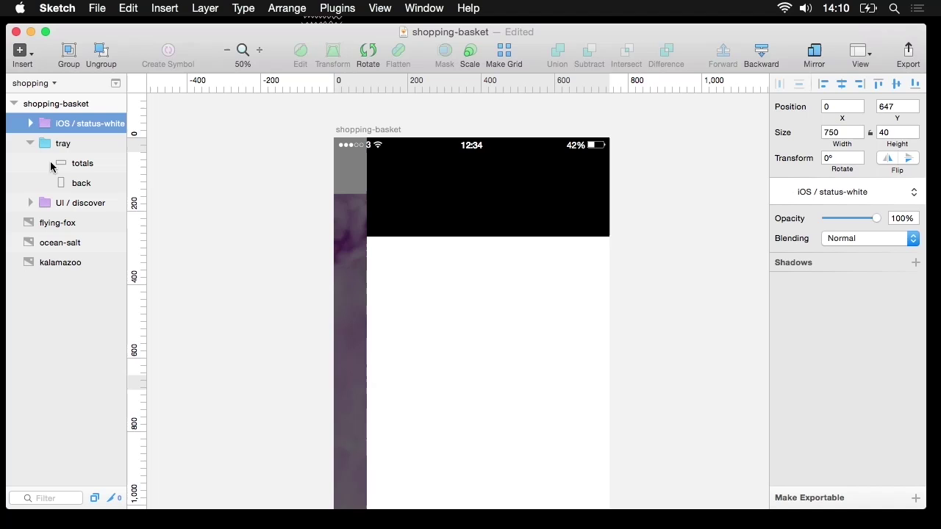
left_click(52, 143)
left_click(183, 151)
scroll(183, 152, "down", 1)
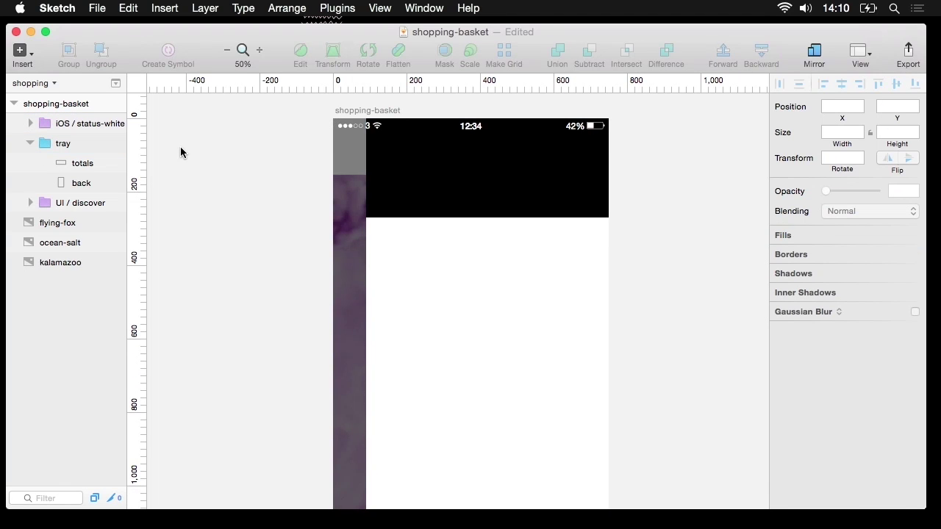
Step: Insert the button-checkout symbol at the top right, positioned at X 517, Y 60
left_click(169, 7)
mouse_move(189, 150)
mouse_move(325, 163)
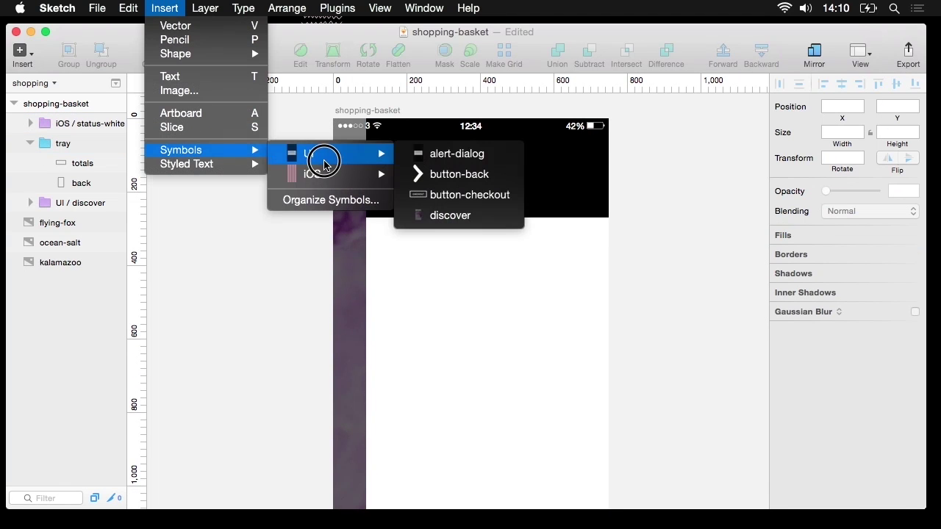
left_click(426, 195)
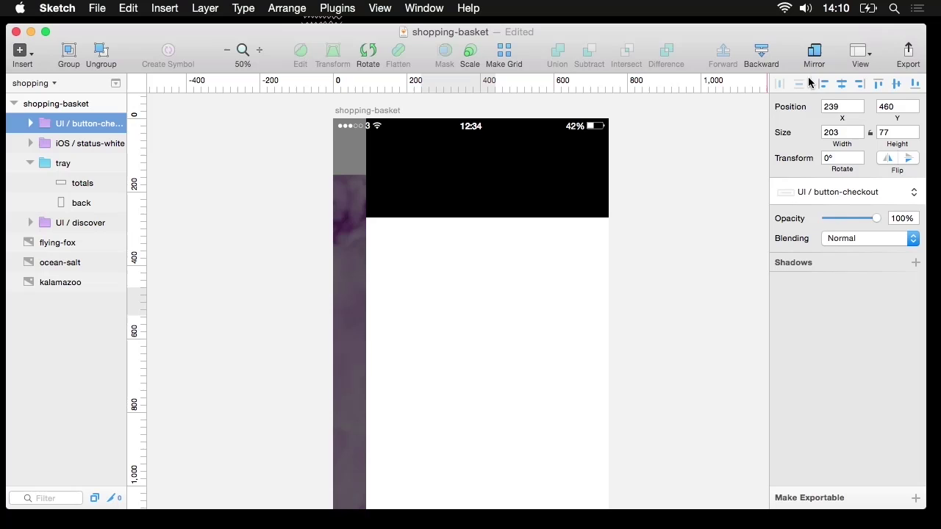
left_click(860, 86)
left_click(878, 85)
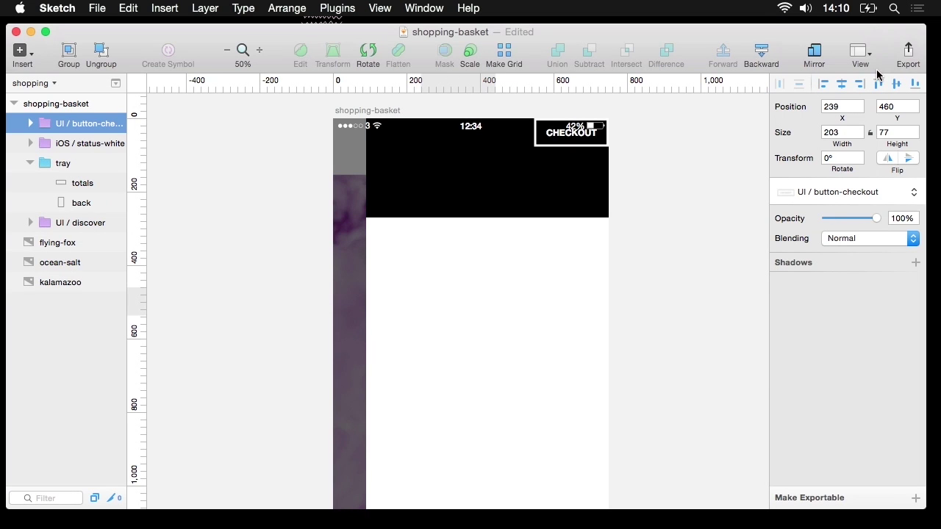
left_click(842, 104)
type("517")
key("Tab")
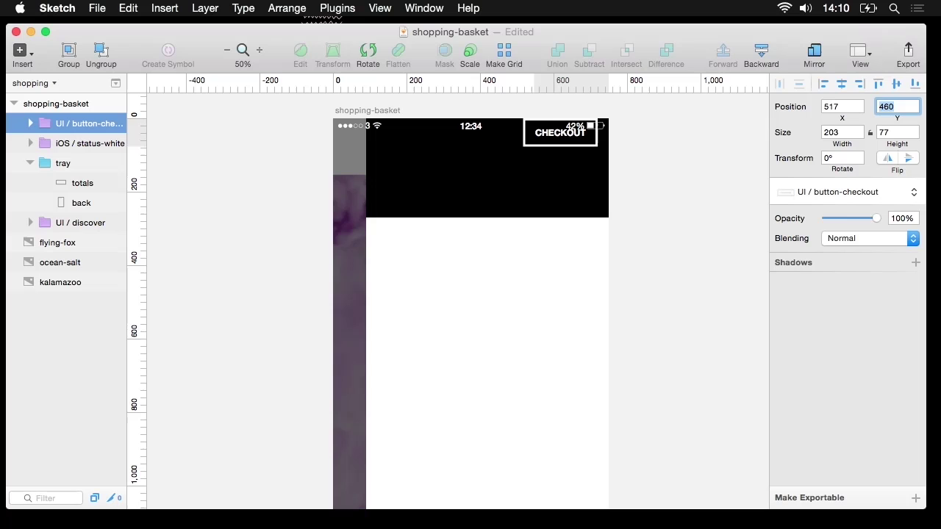
type("59")
key("Return")
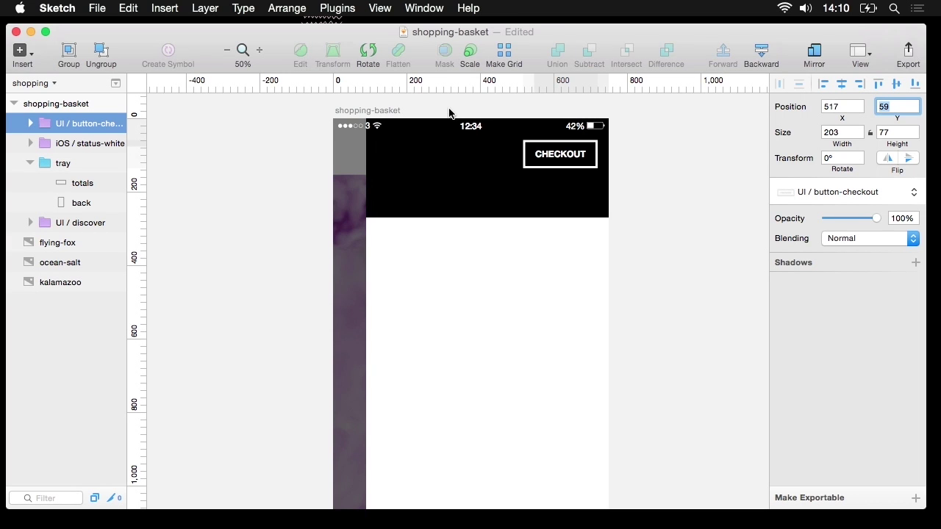
key("Up")
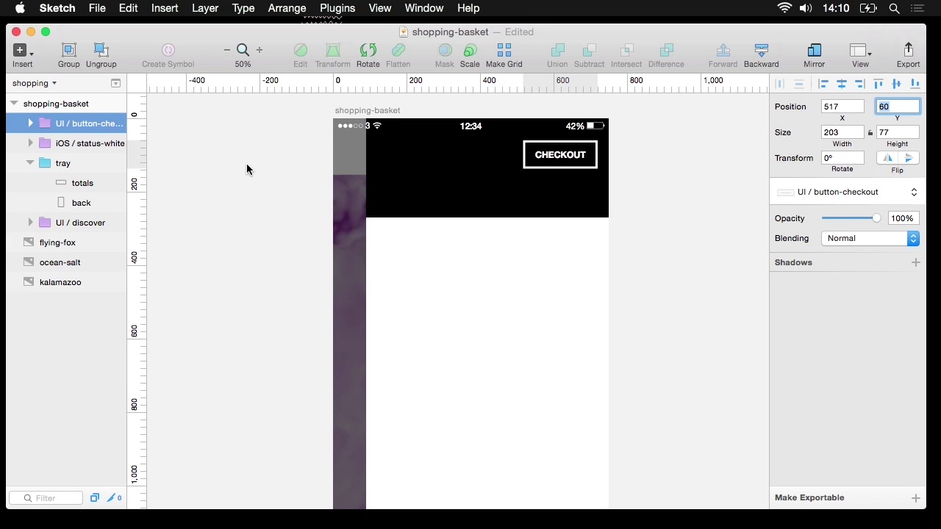
Step: Move the button-checkout layer into the tray group
left_click(72, 143)
left_click(71, 124)
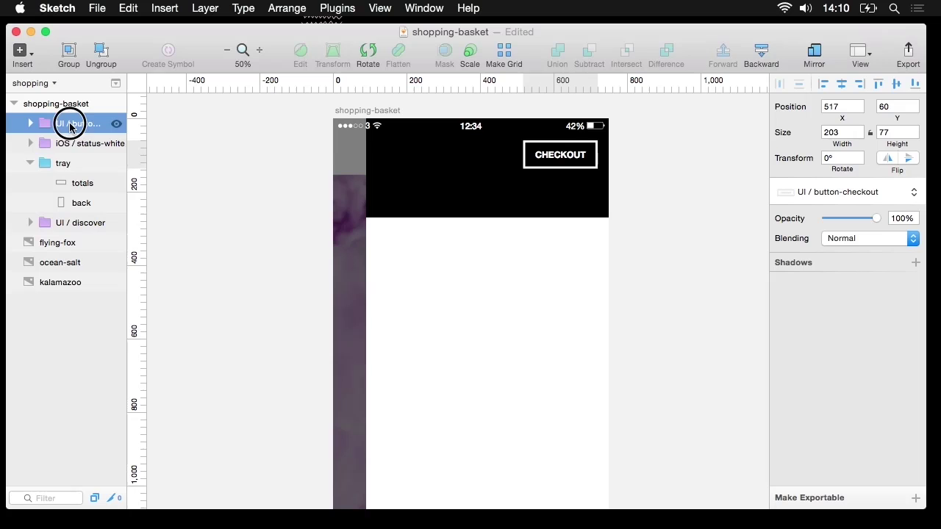
left_click_drag(71, 125, 61, 163)
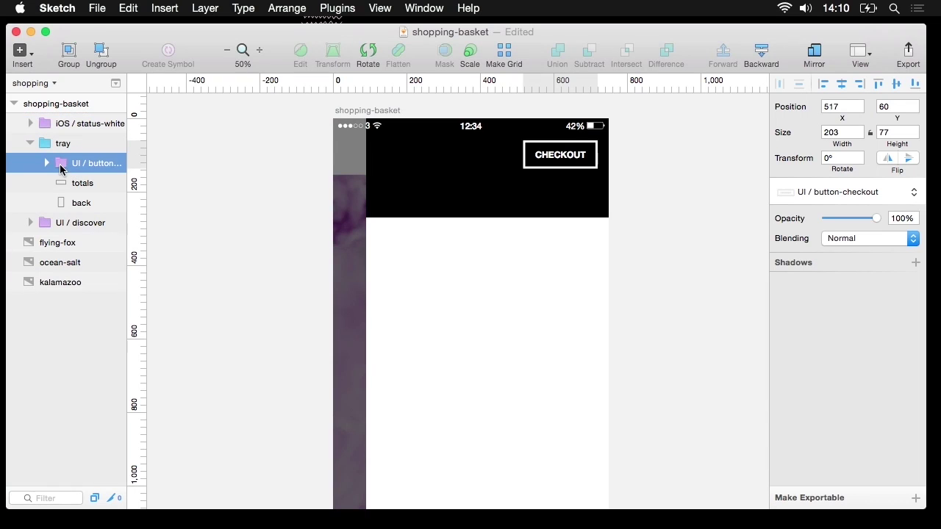
Step: Insert the button-back symbol at X 119 and zoom out to see the artboard
left_click(160, 7)
mouse_move(156, 148)
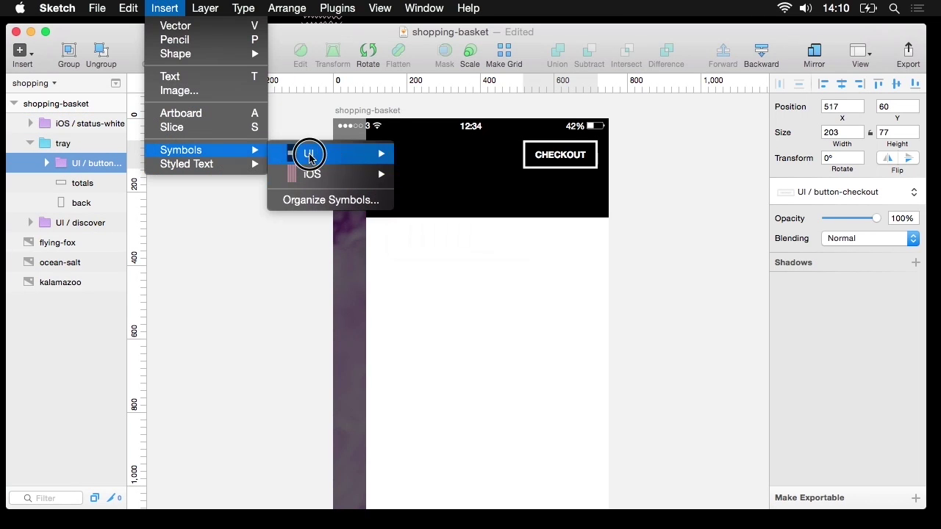
mouse_move(309, 156)
left_click(409, 172)
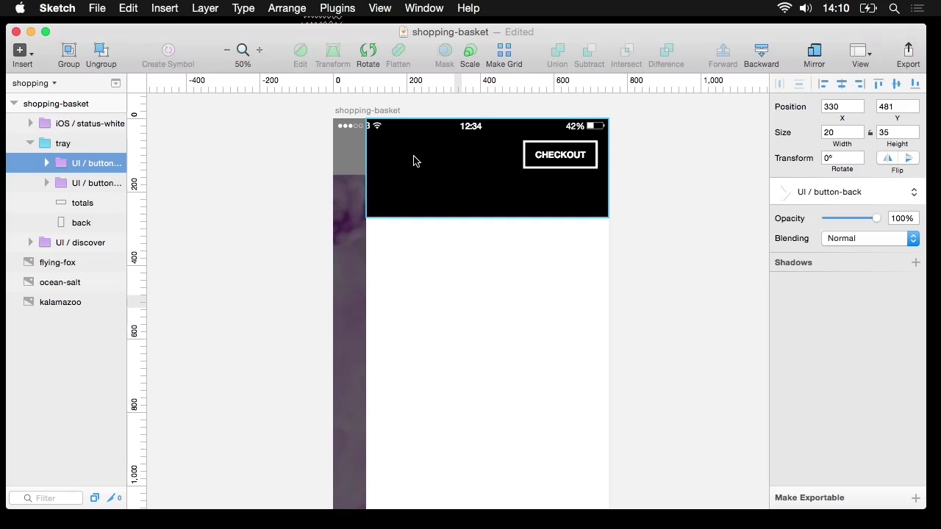
left_click(838, 107)
type("11")
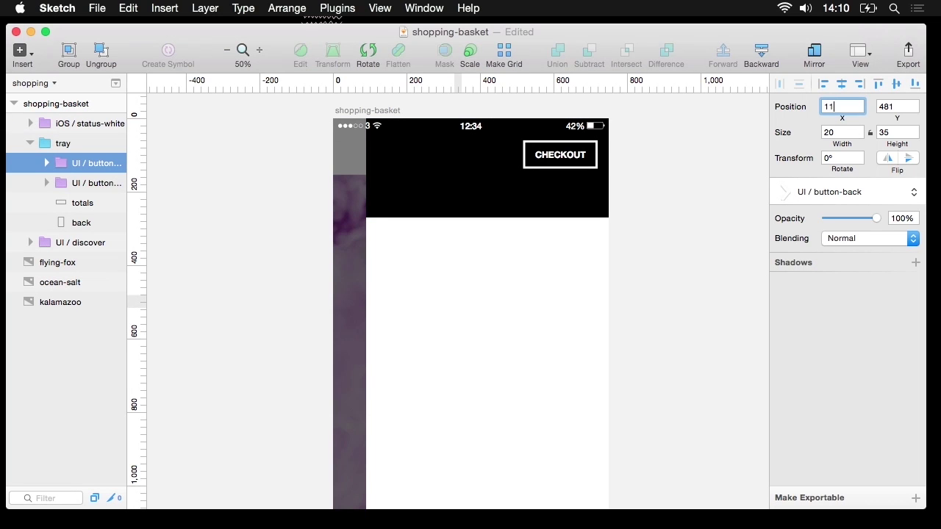
type("9")
key("Tab")
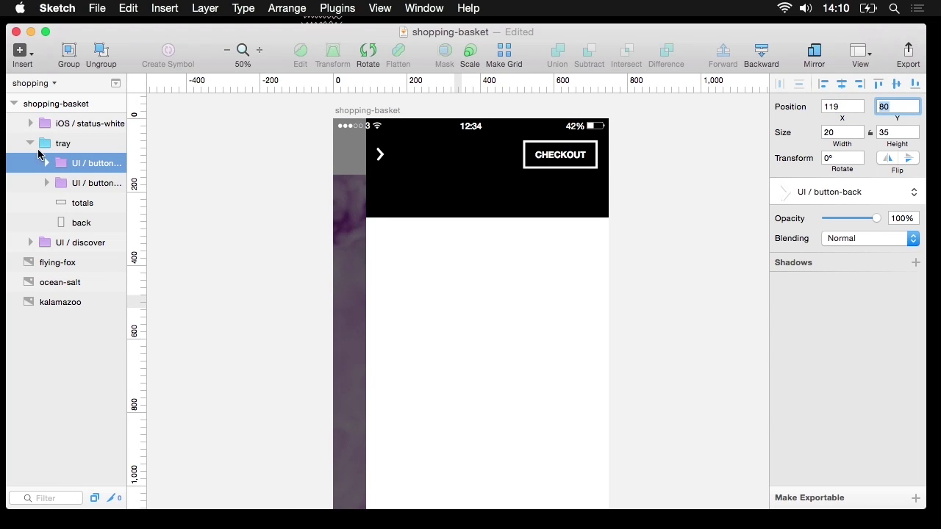
left_click(311, 198)
key("super+minus")
Step: Draw a borderless 120 × 120 grey square below the black header
key("r")
left_click_drag(443, 228, 469, 258)
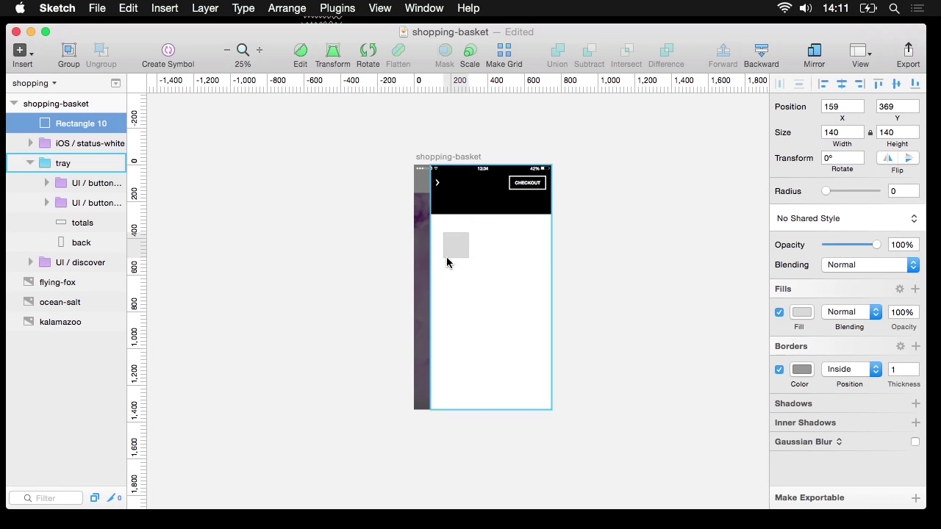
left_click(838, 130)
type("2")
key("Return")
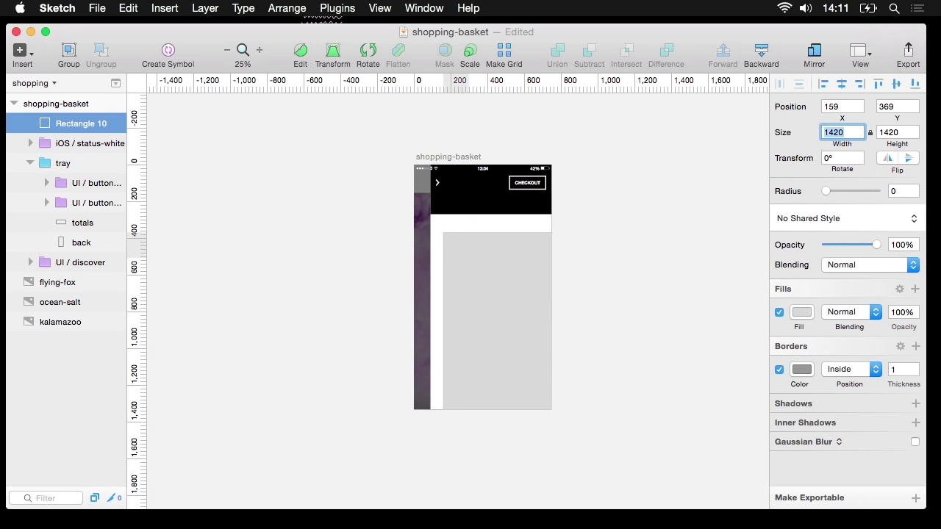
type("120")
key("Return")
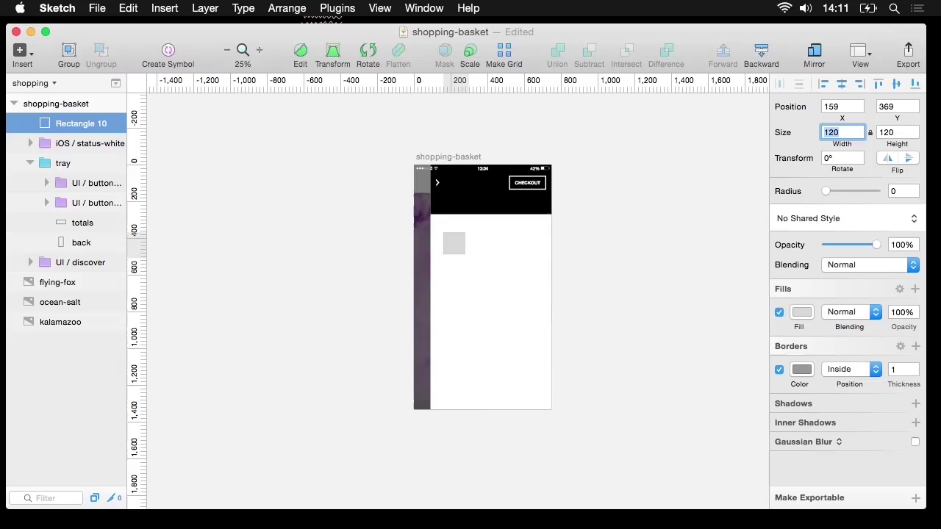
key("Tab")
key("Escape")
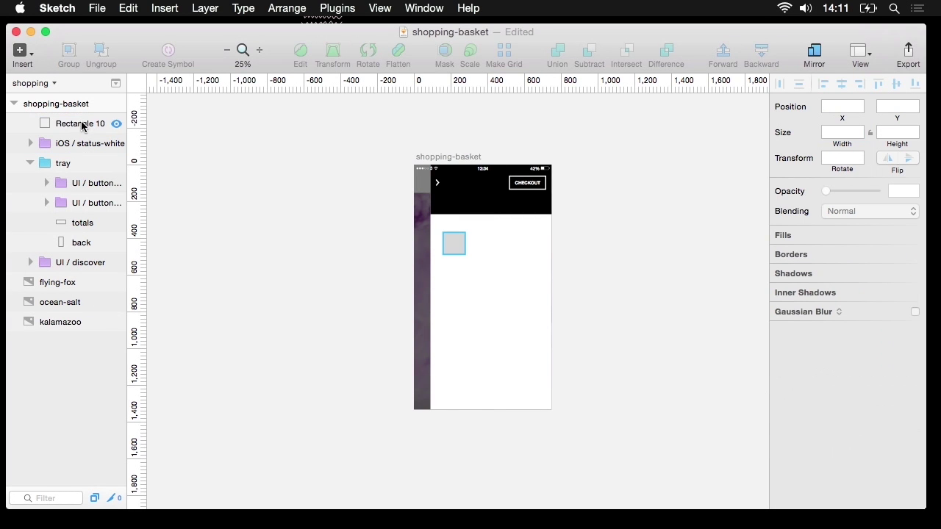
left_click(82, 125)
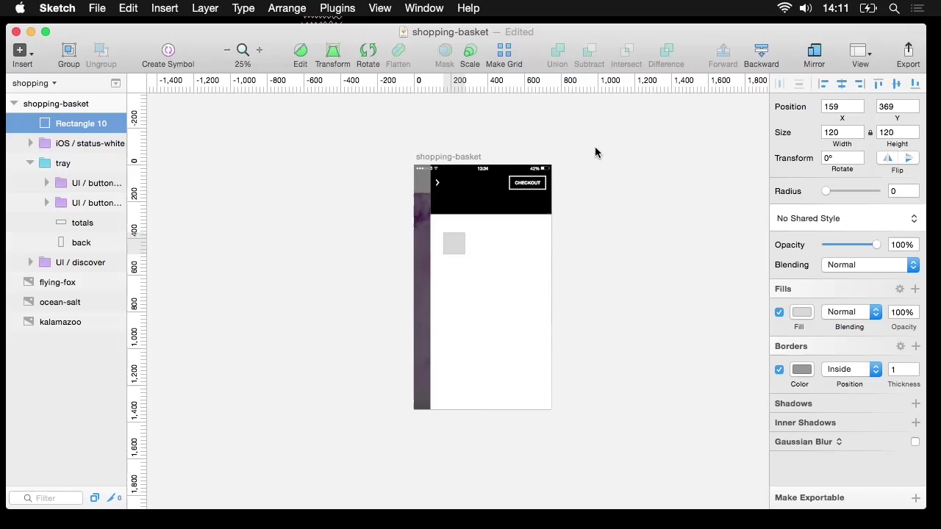
key("super+plus")
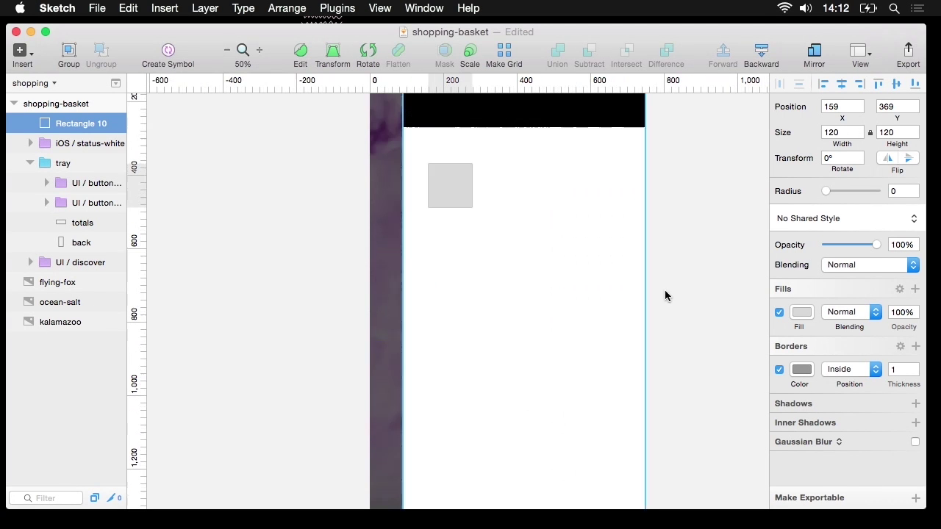
left_click(779, 370)
Step: Zoom to 100% and set the grid block size to 30 px
key("super+plus")
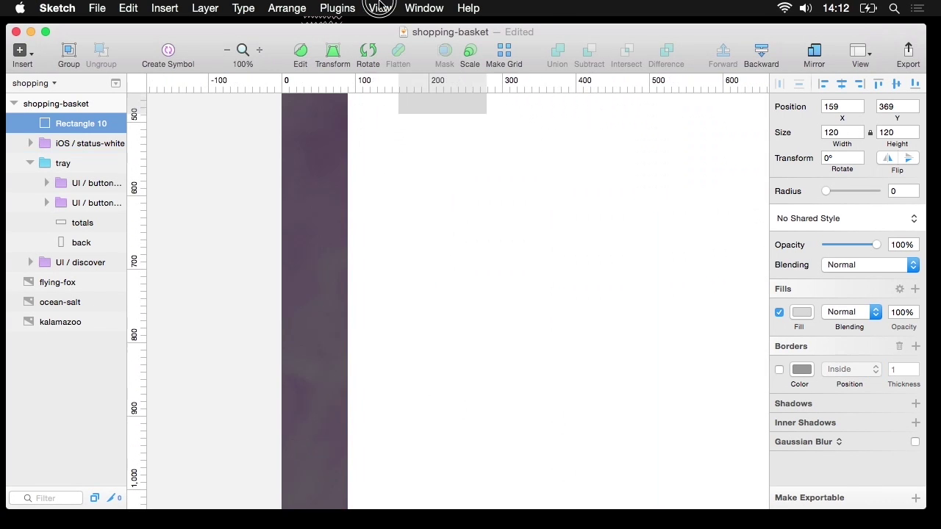
left_click(379, 8)
left_click(379, 264)
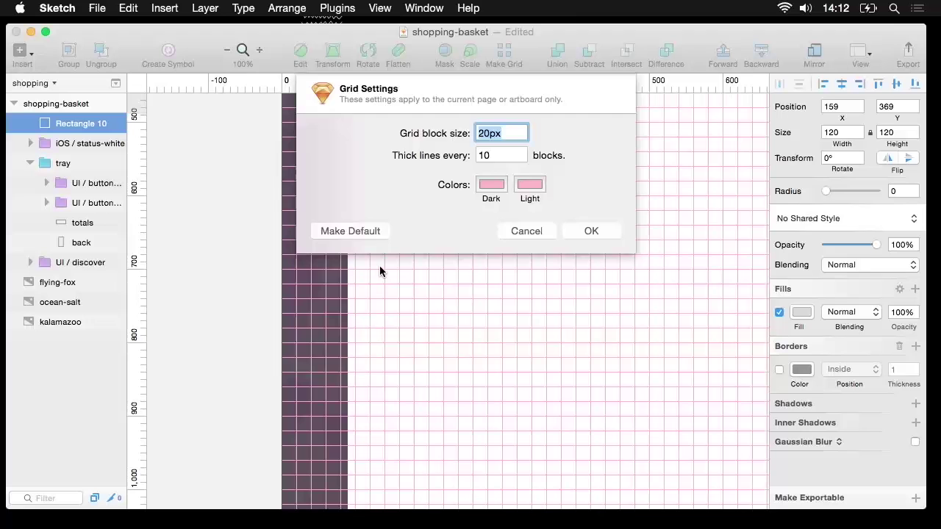
type("30")
key("Return")
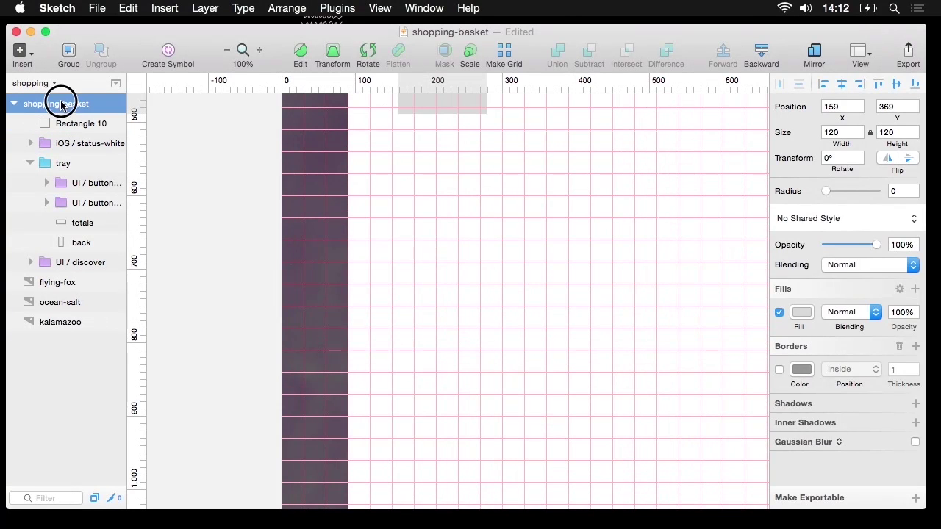
Step: Move the grey square to position 120, 330 on the artboard
left_click(61, 104)
left_click_drag(248, 145, 288, 375)
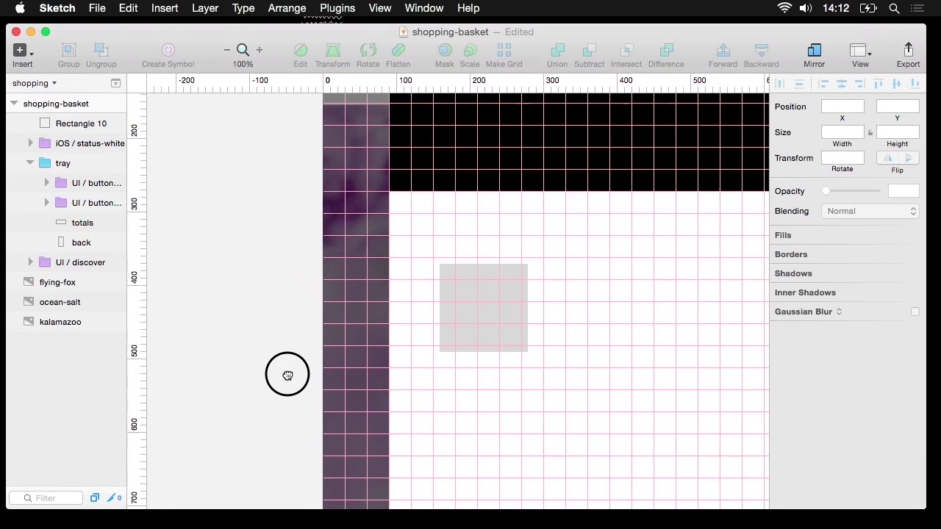
left_click_drag(463, 291, 410, 221)
key("shift+Right")
key("shift+Down")
key("shift+Right")
key("shift+Down")
key("shift+Right")
key("shift+Down")
key("shift+Right")
key("shift+Down")
key("shift+Right")
key("shift+Down")
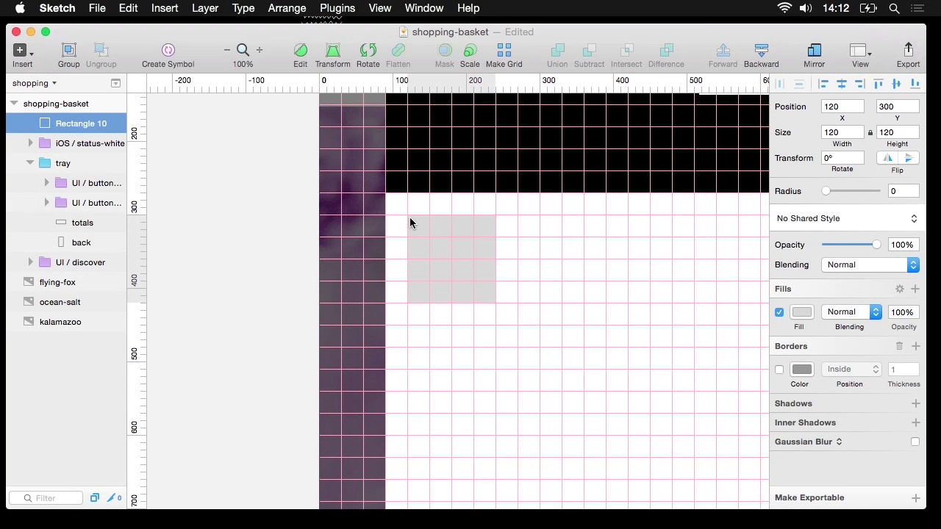
key("shift+Down")
key("shift+Left")
key("shift+Left")
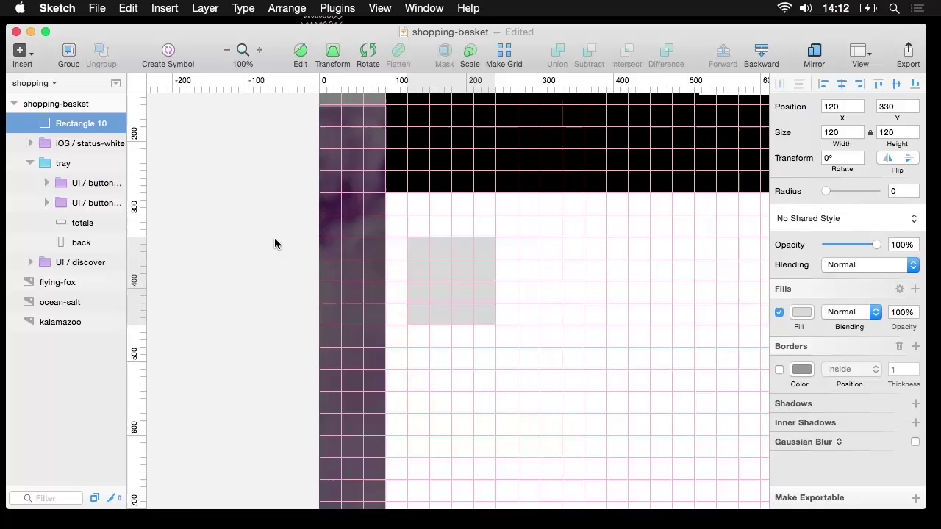
left_click_drag(273, 229, 162, 229)
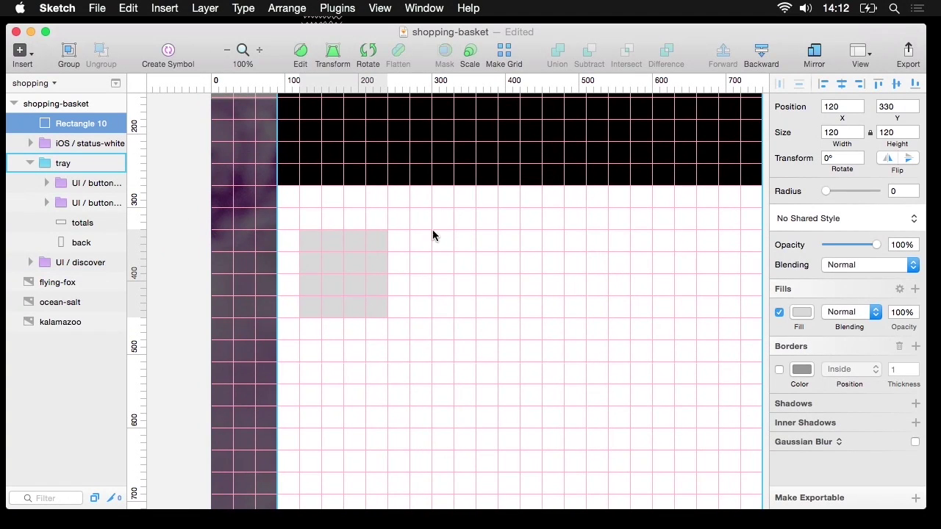
Step: Add a text layer reading 'Ocean Salt' beside the grey square
key("ctrl+g")
key("t")
left_click(416, 252)
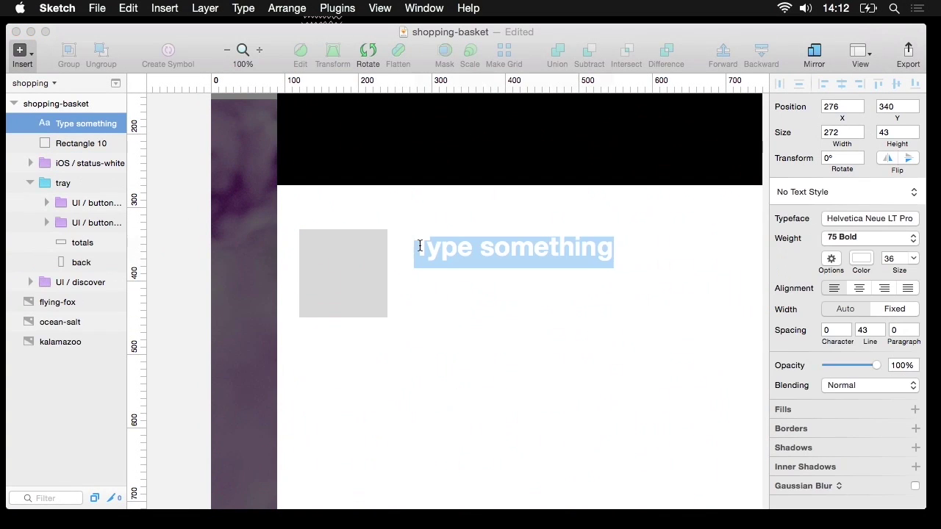
key("BackSpace")
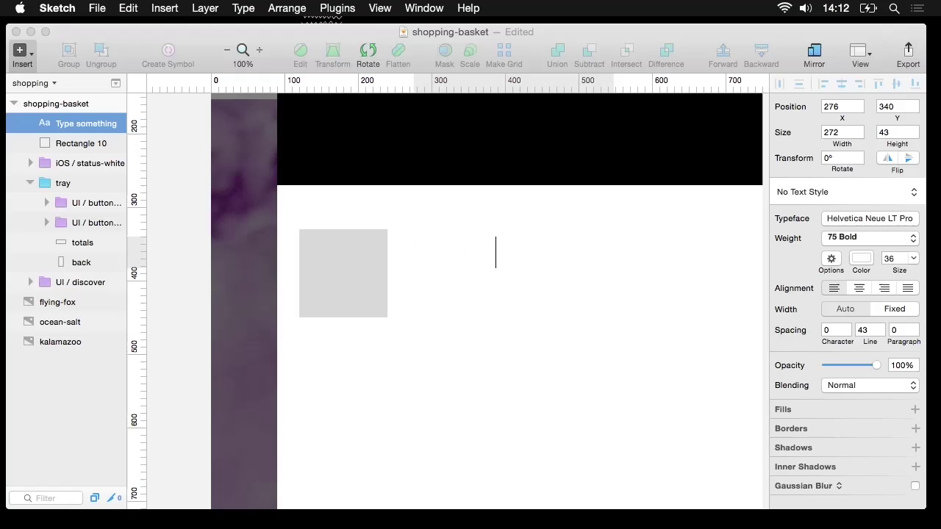
type("Ocean Salt")
left_click(69, 130)
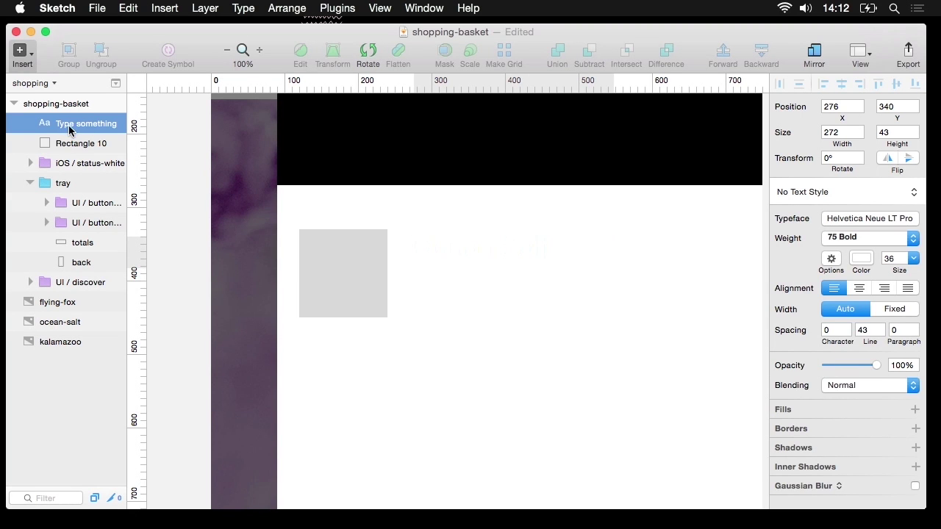
Step: Give the Ocean Salt text the Product name style and a black colour
left_click(69, 144)
left_click(69, 123)
left_click(845, 192)
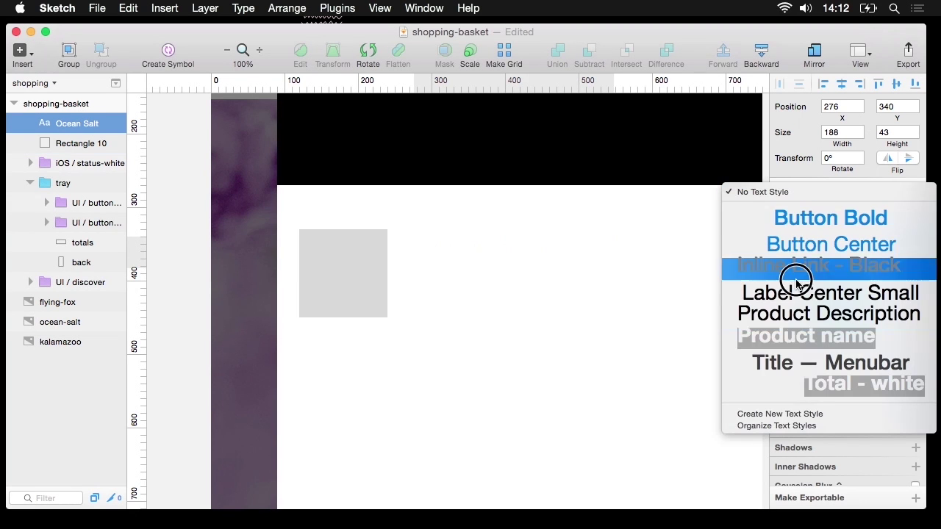
left_click(792, 335)
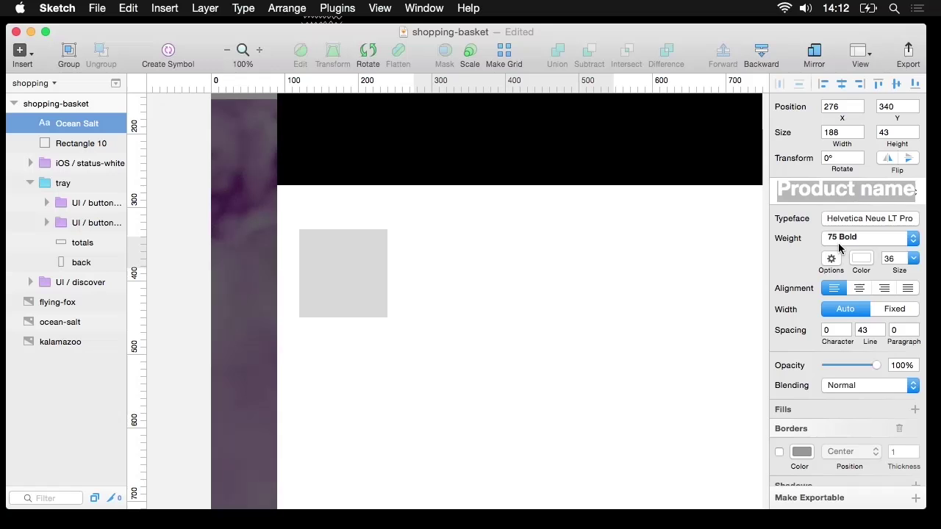
left_click(857, 257)
left_click(770, 394)
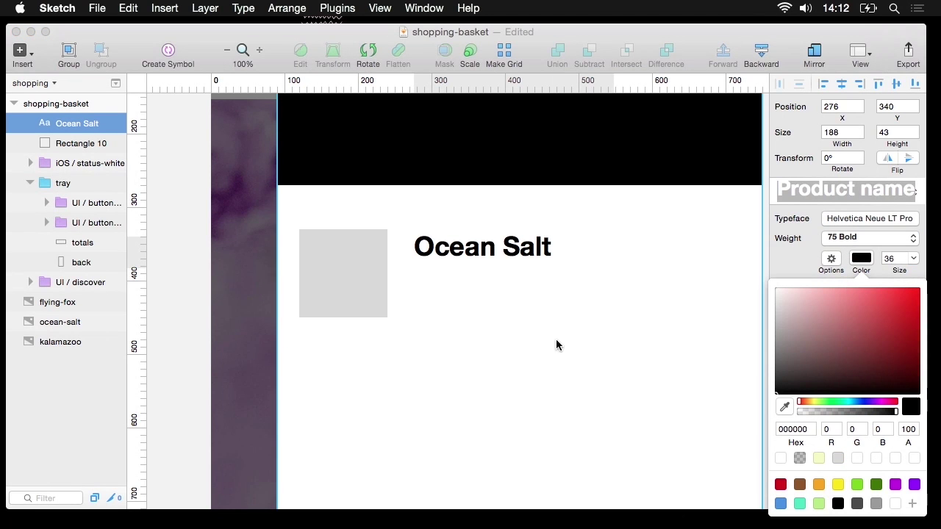
Step: Position the title at 270,334 and move it with the grey square into the tray group
left_click(85, 144)
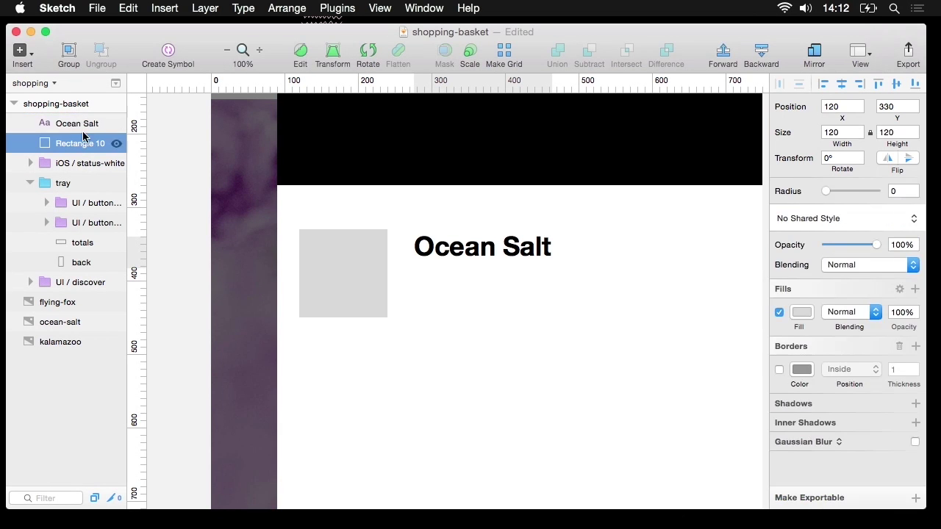
left_click(84, 125)
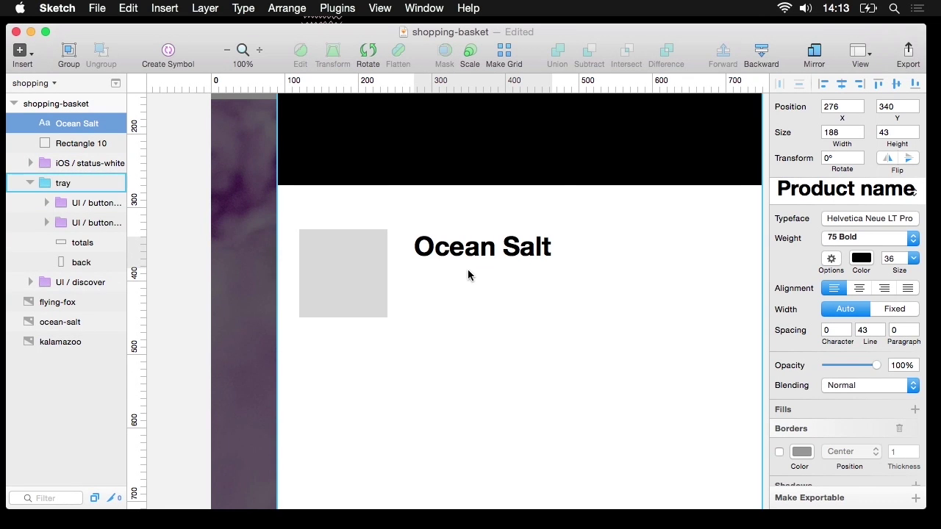
key("ctrl+g")
left_click_drag(467, 257, 429, 269)
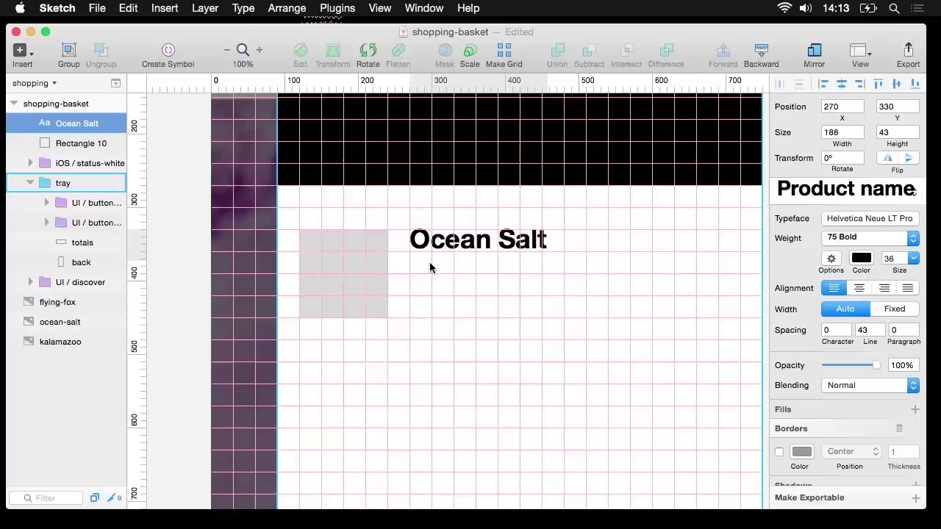
key("Down")
key("Down")
key("Down")
key("Down")
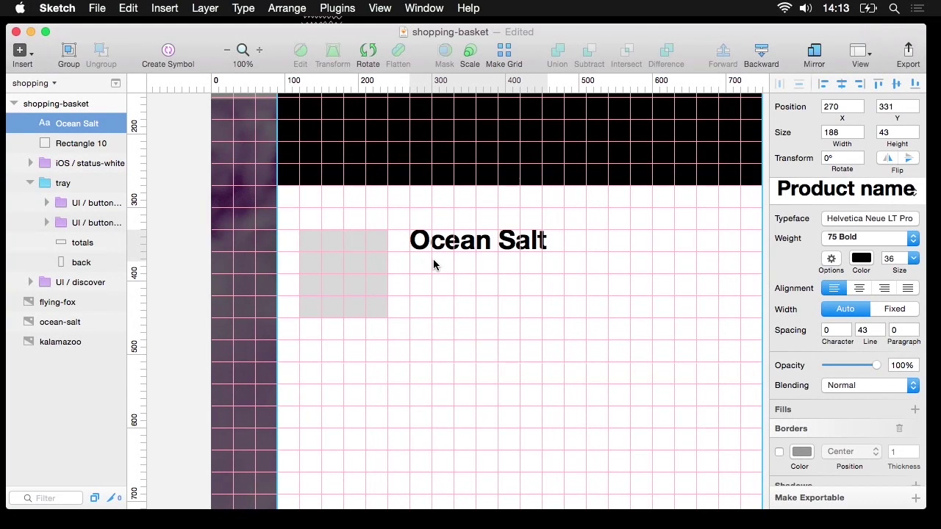
key("ctrl+l")
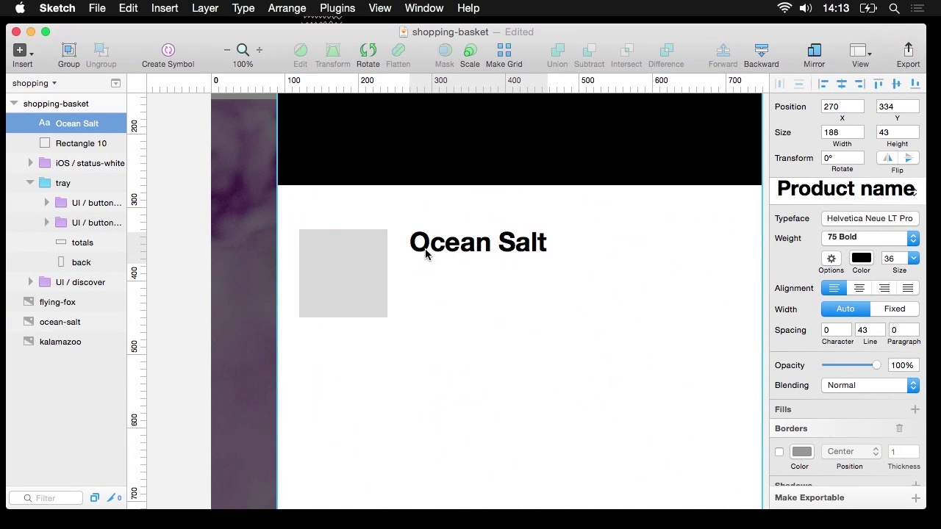
left_click(70, 144, "shift")
left_click_drag(68, 146, 59, 206)
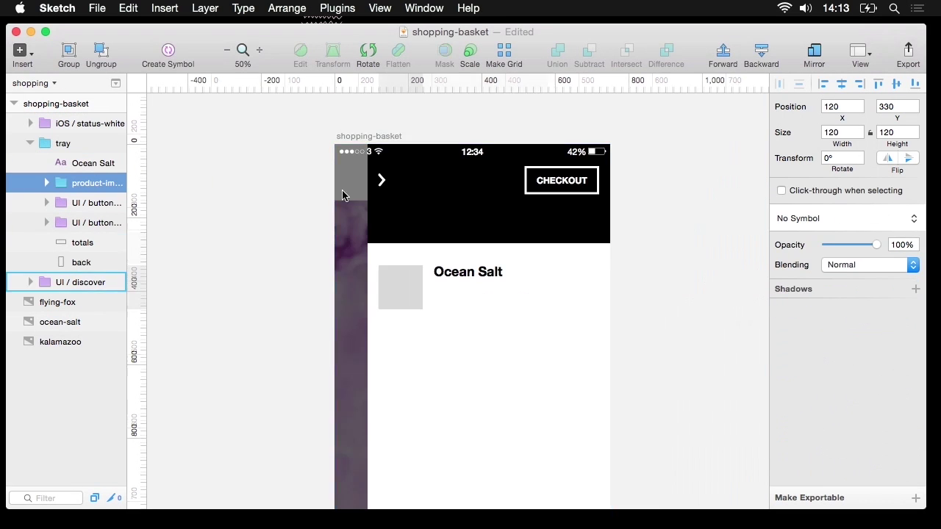
Step: Bring the ocean-salt product image from beside the artboard onto the basket screen
left_click(666, 279)
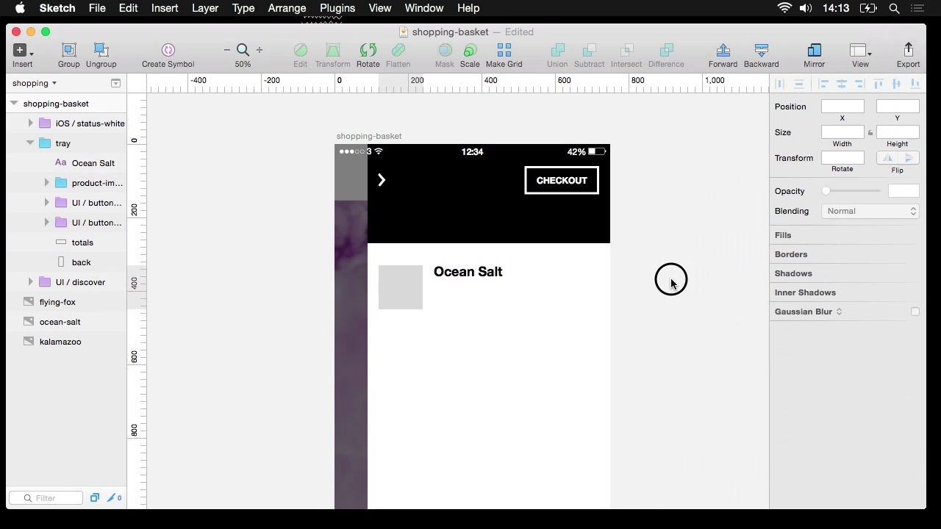
key("super+minus")
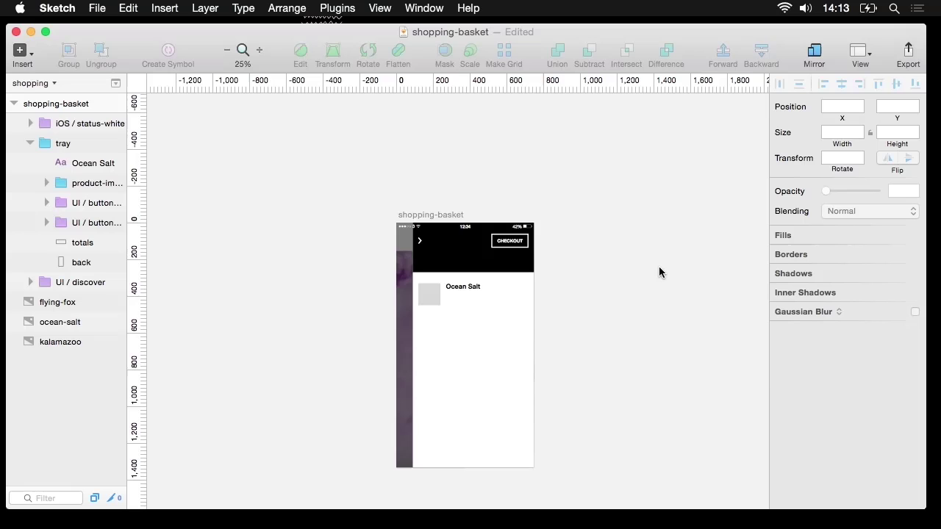
left_click_drag(655, 267, 446, 260)
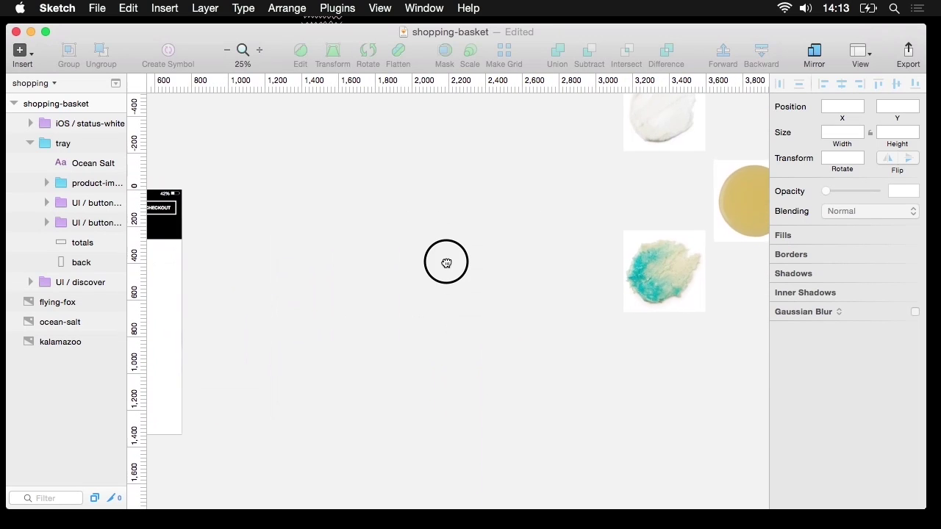
left_click(646, 288)
left_click_drag(645, 288, 287, 328)
left_click_drag(403, 265, 615, 241)
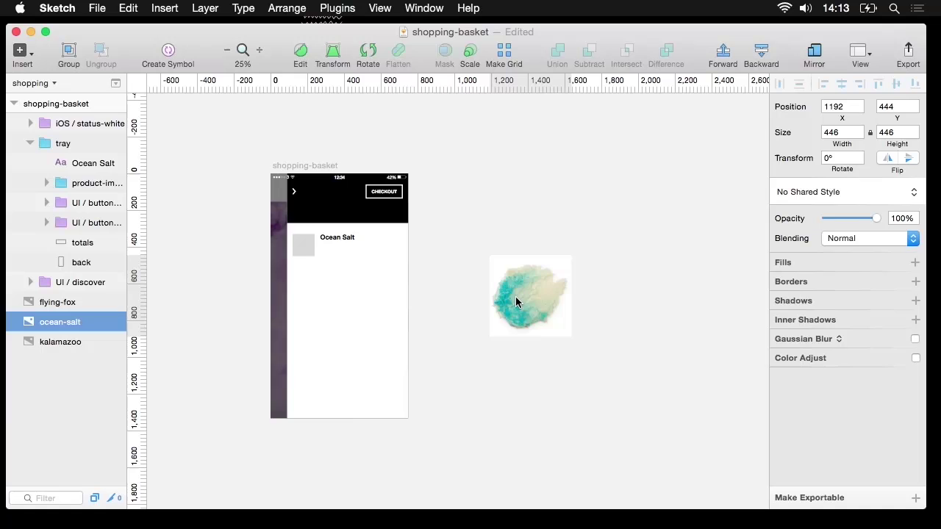
left_click_drag(515, 294, 303, 247)
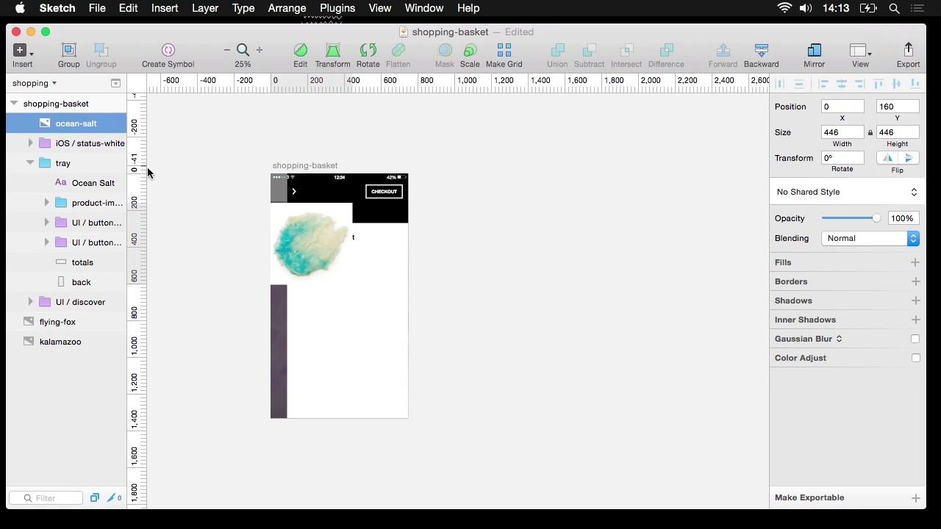
scroll(592, 210, "left", 3)
scroll(478, 195, "up", 2)
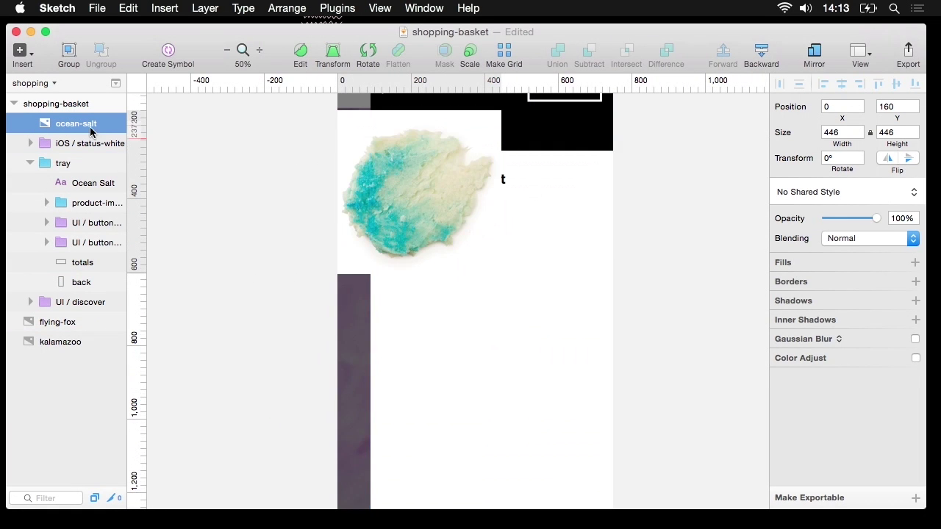
Step: Resize the image to 120 wide, align it over the placeholder, and put it in product-image
left_click(839, 133)
type("120")
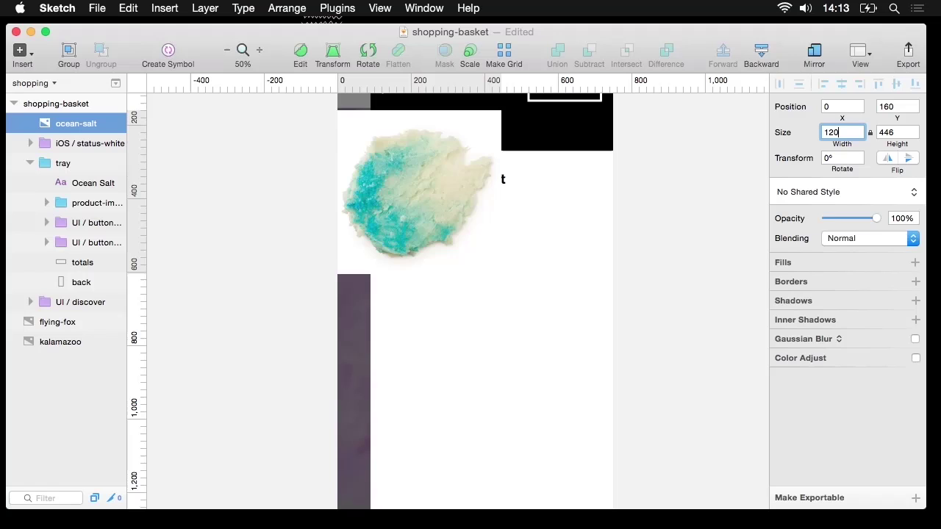
key("Return")
left_click_drag(341, 138, 388, 203)
key("super+0")
scroll(482, 217, "up", 6)
scroll(482, 216, "left", 2)
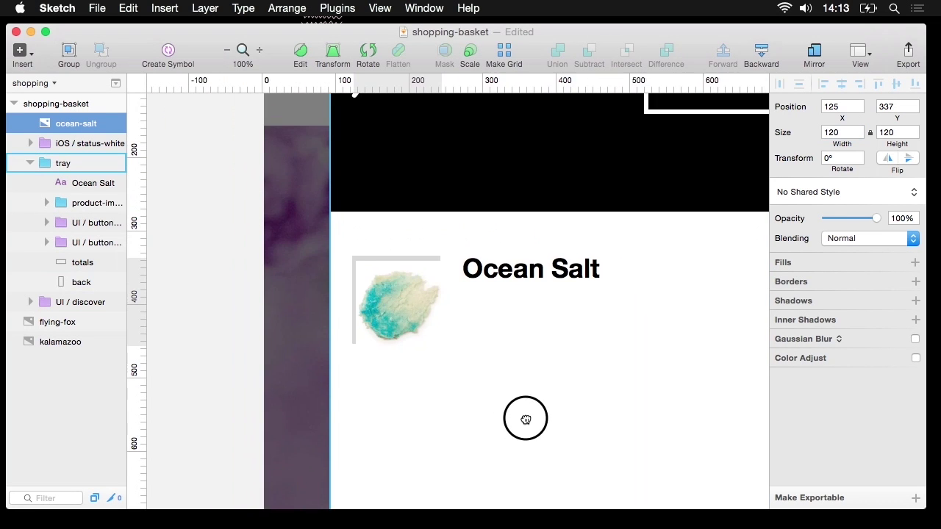
left_click_drag(400, 298, 390, 278)
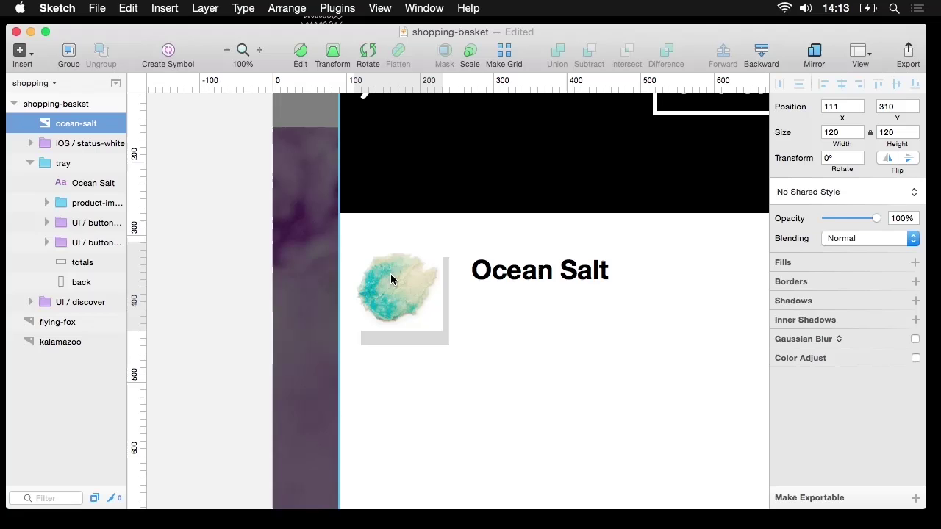
left_click_drag(89, 124, 88, 203)
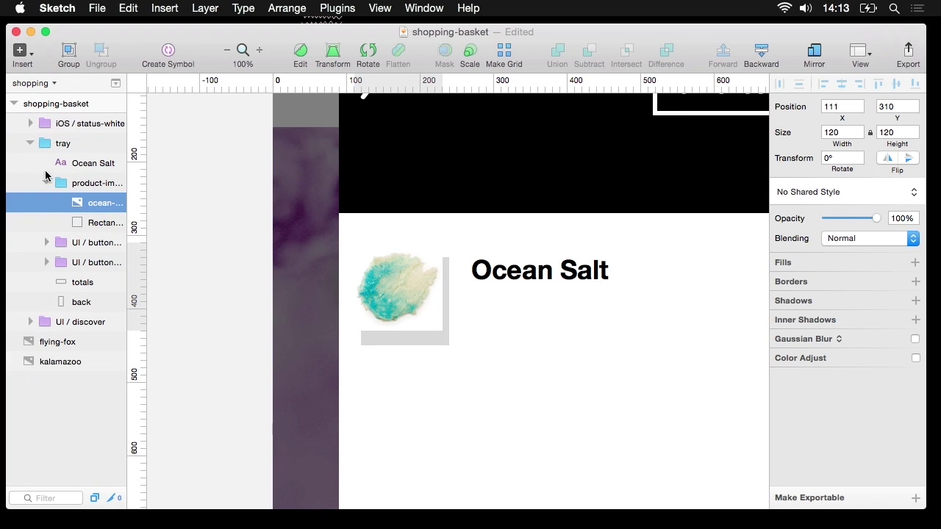
Step: Use the placeholder rectangle as a mask and reposition the Ocean Salt image inside it
right_click(98, 230)
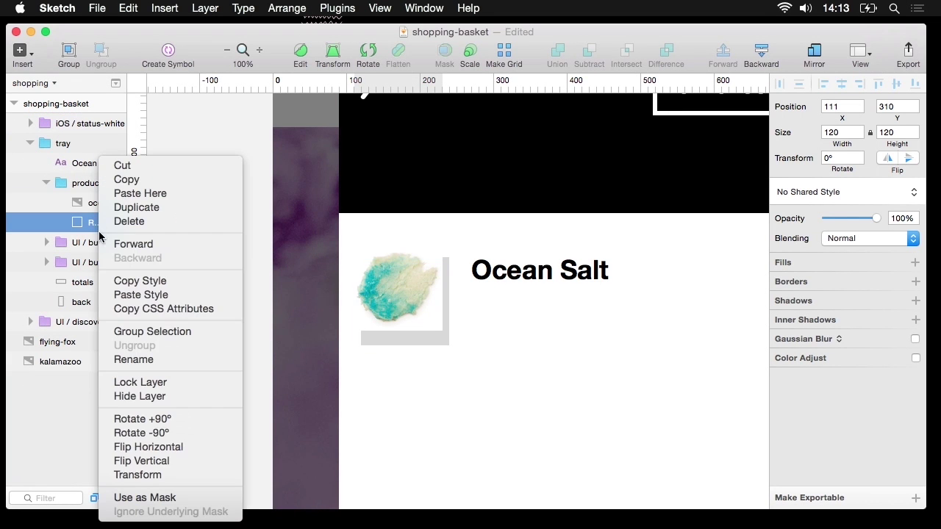
left_click(141, 498)
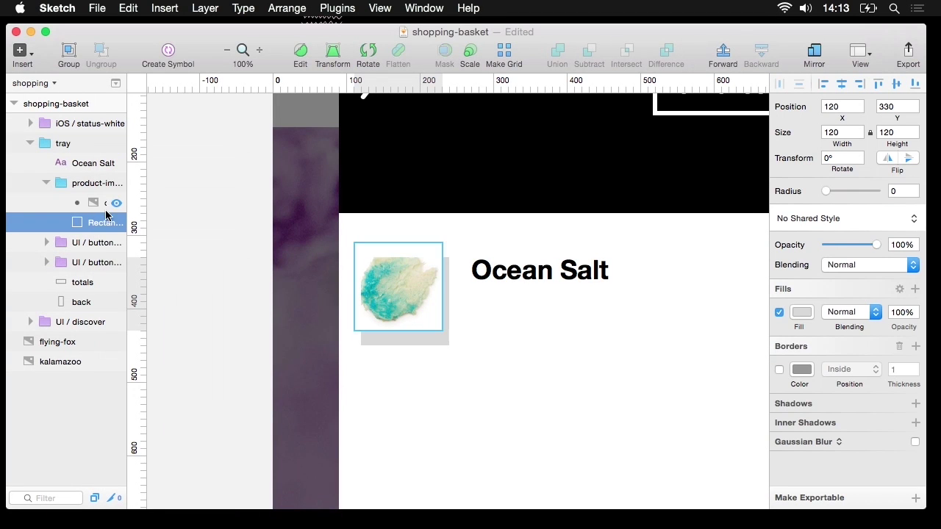
left_click(111, 203)
left_click_drag(391, 299, 401, 312)
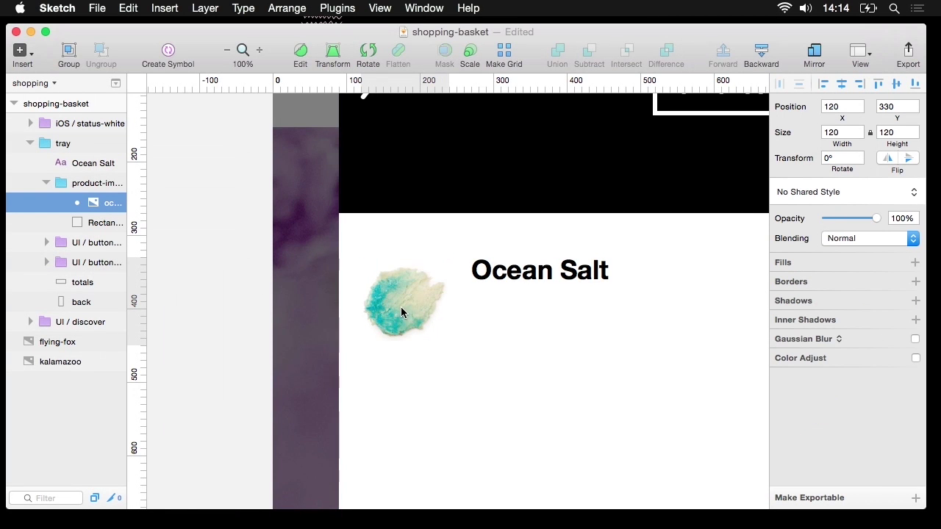
Step: Duplicate the Ocean Salt title, creating Ocean Salt 2
left_click(82, 163)
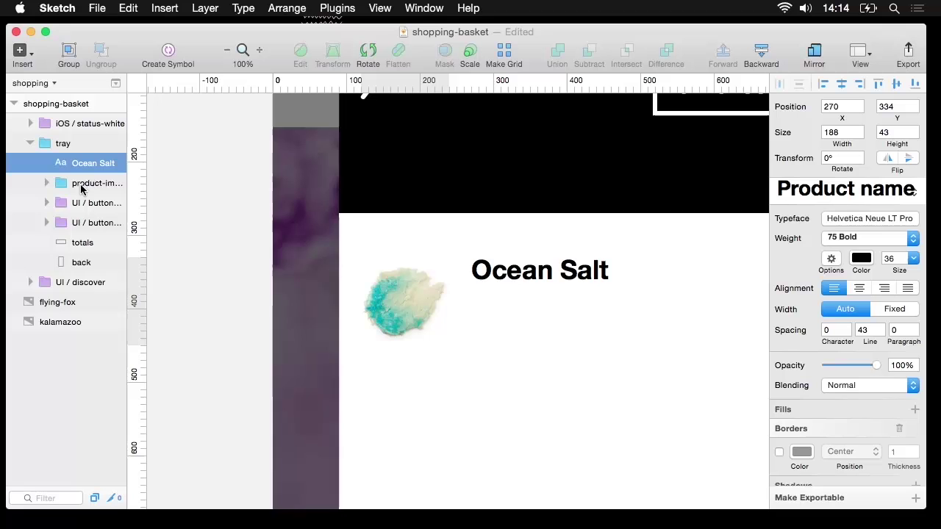
left_click_drag(252, 227, 171, 180)
left_click(81, 185)
left_click(84, 162)
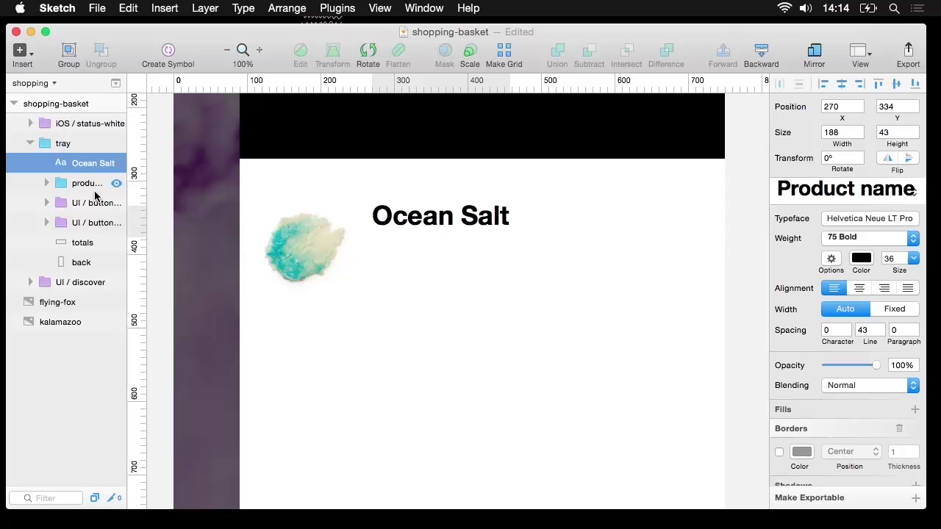
key("super+d")
Step: Move the copy 40 px down, apply Product Description, and change it to 'Face and body scrub'
key("shift+Down")
key("shift+Down")
key("shift+Down")
key("shift+Down")
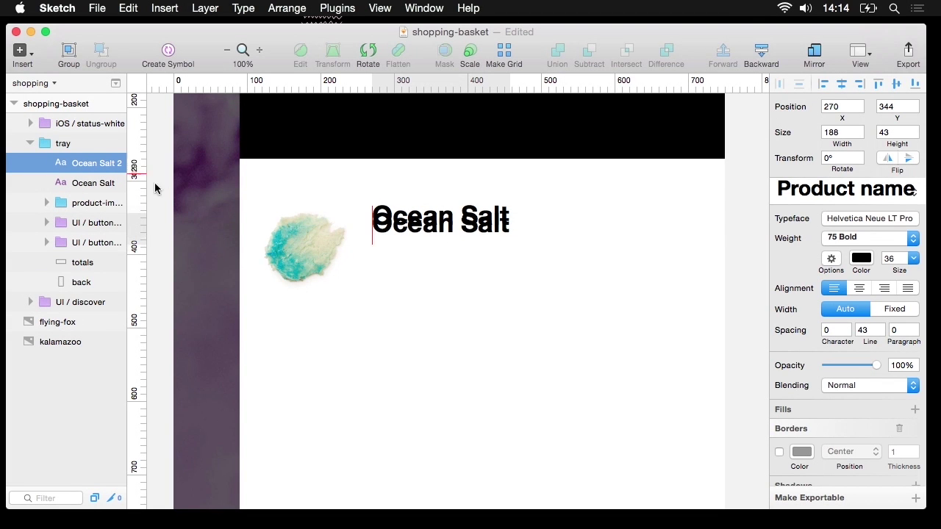
left_click(815, 190)
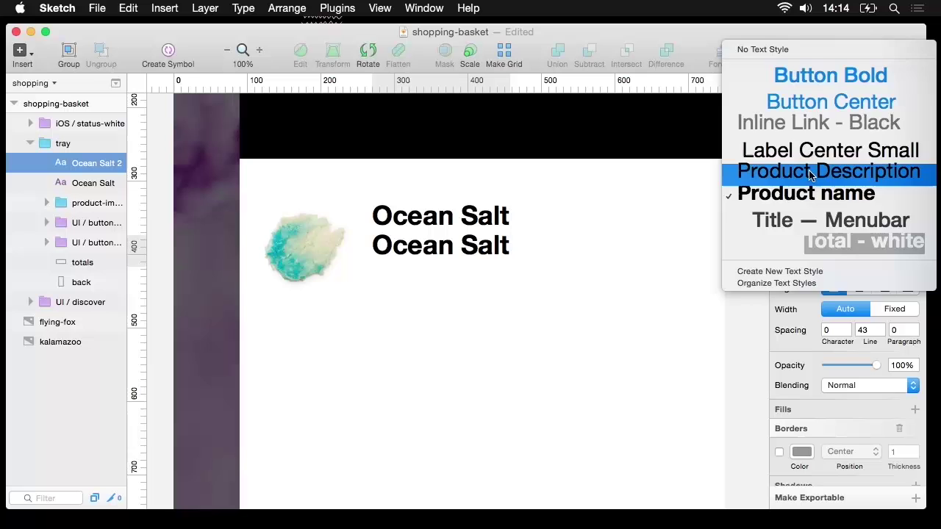
left_click(810, 174)
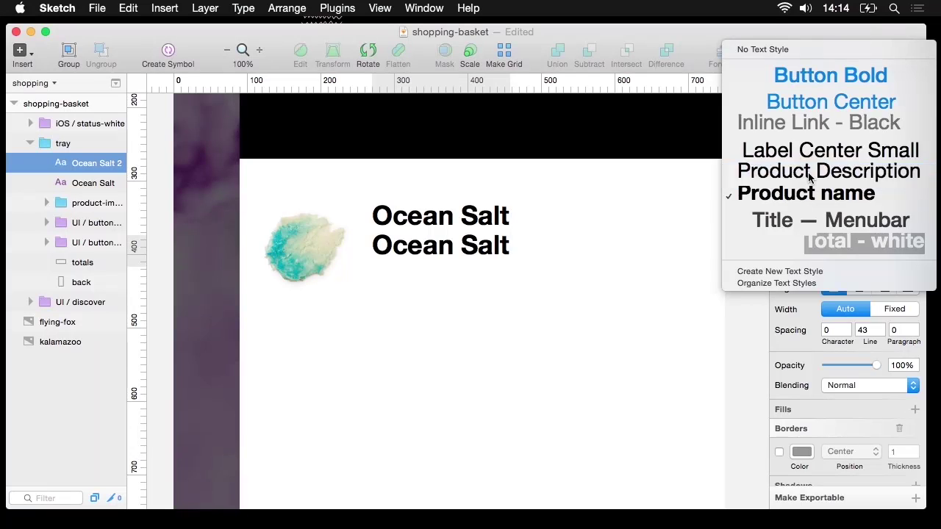
double_click(389, 243)
key("super+a")
type("F")
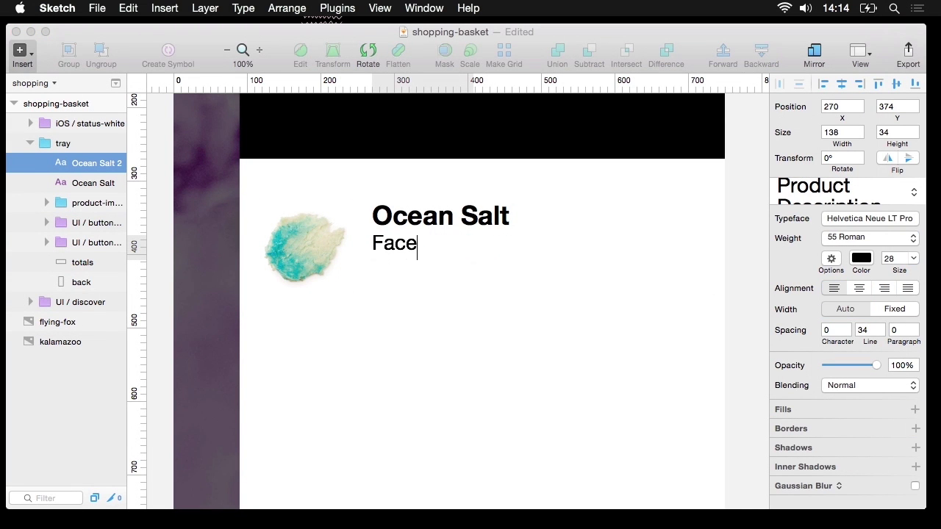
type("ace and body scrub")
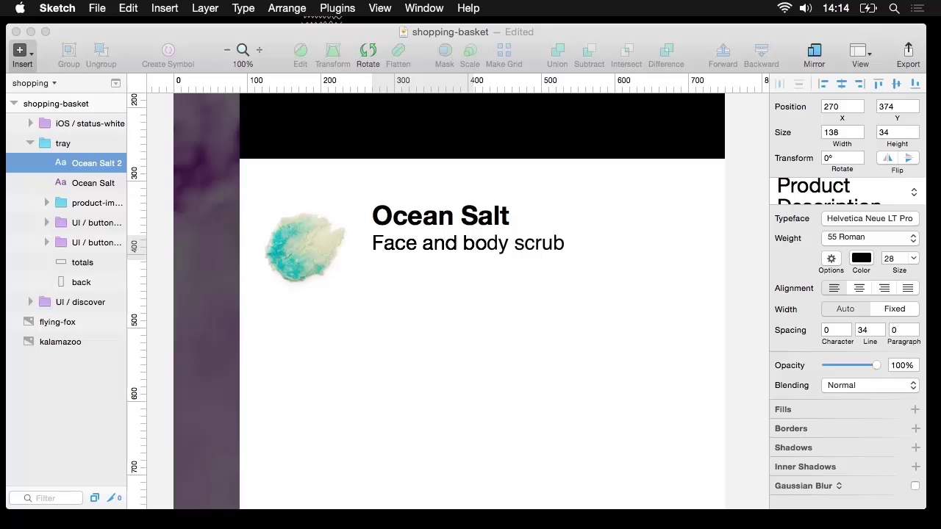
key("Escape")
Step: Duplicate the description line and place the copy 10 px lower for the price line
key("super+d")
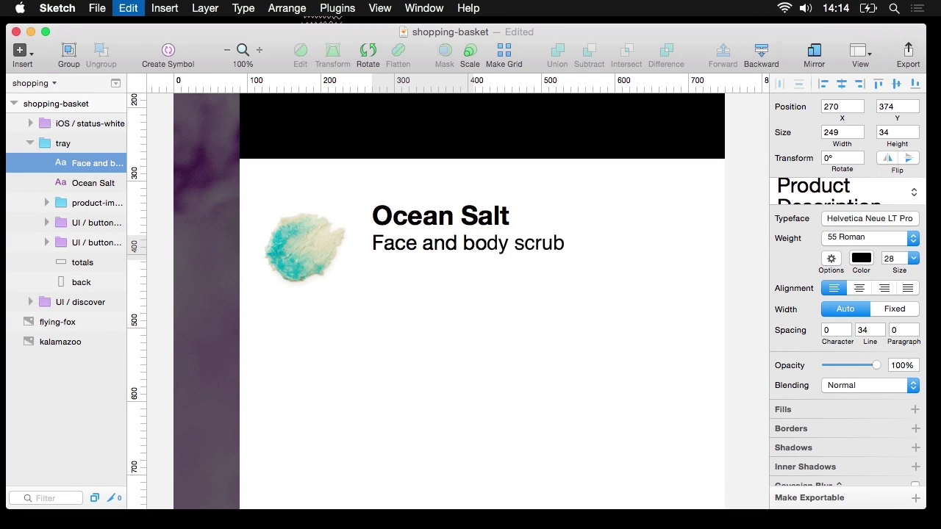
key("shift+Down")
key("shift+Down")
key("Down")
key("Down")
key("Down")
key("Down")
key("Down")
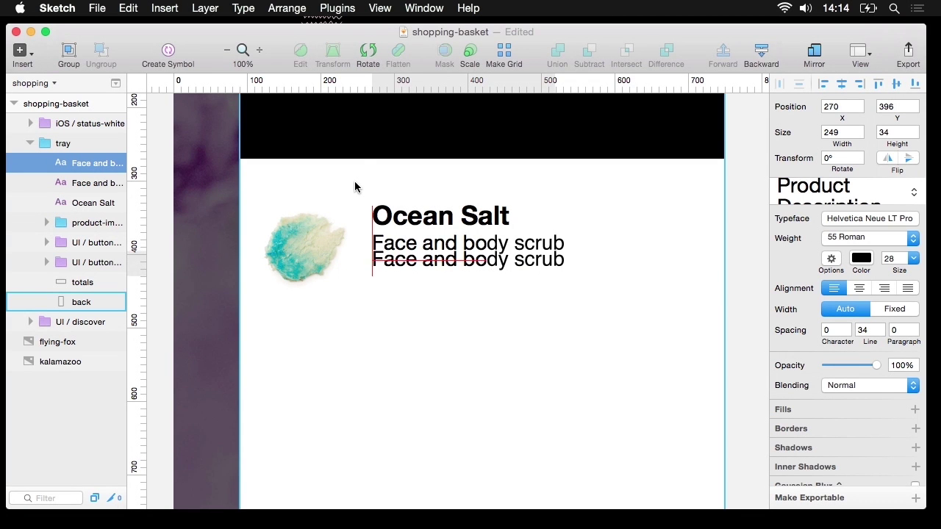
key("Down")
key("Down")
key("Down")
key("Down")
key("Down")
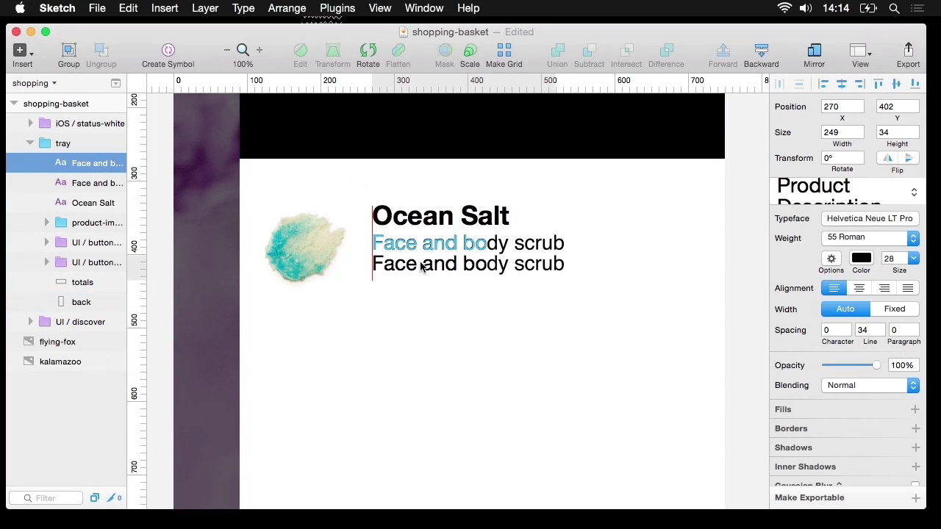
double_click(421, 265)
key("super+a")
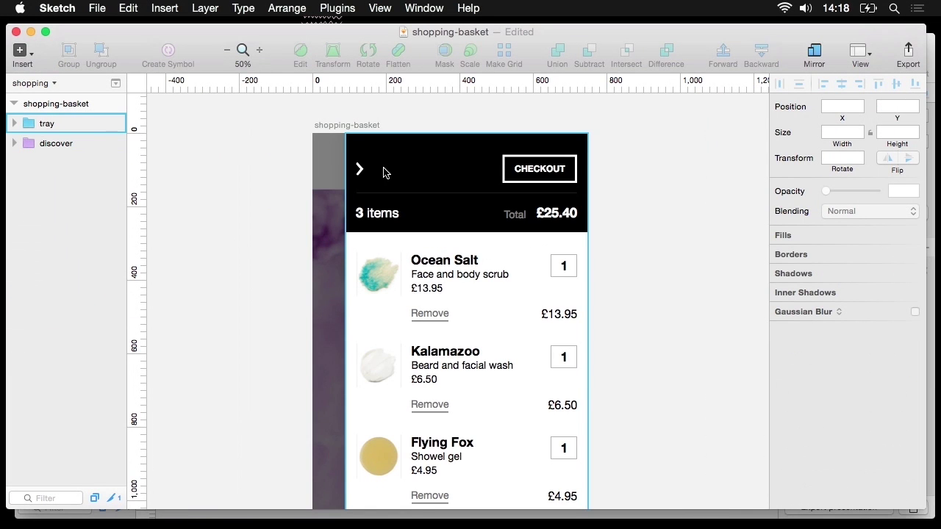
Step: Select the tray group and zoom out to view the basket screen beside Discover
left_click(115, 123)
key("super+minus")
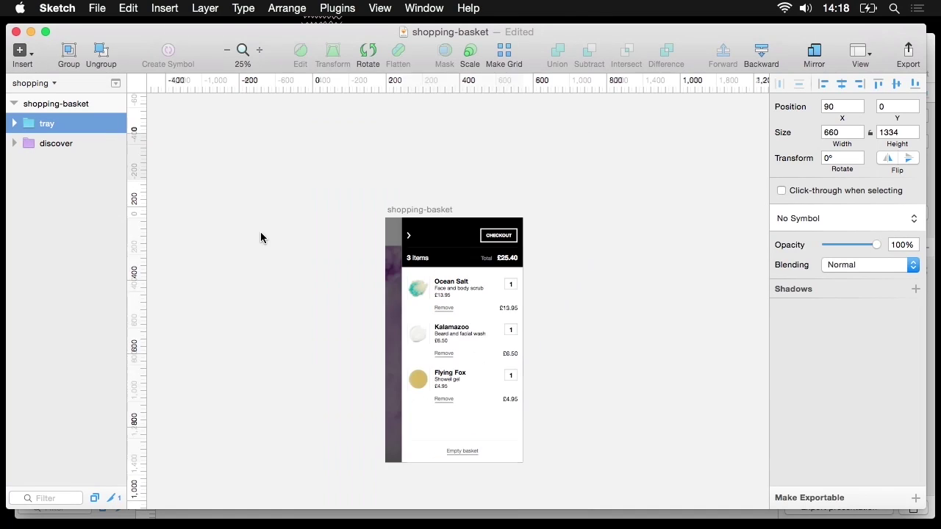
left_click_drag(294, 265, 318, 193)
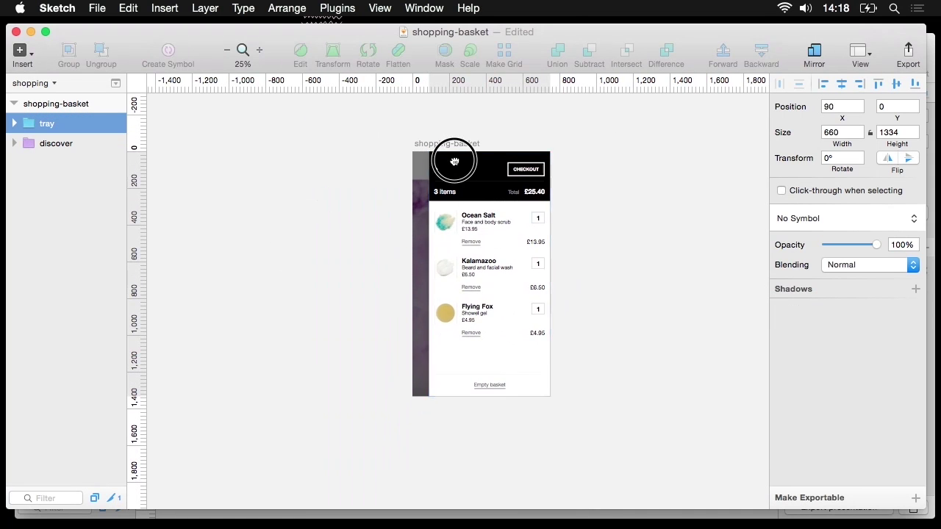
mouse_move(454, 162)
left_mouse_down()
mouse_move(568, 168)
mouse_move(444, 168)
left_mouse_up()
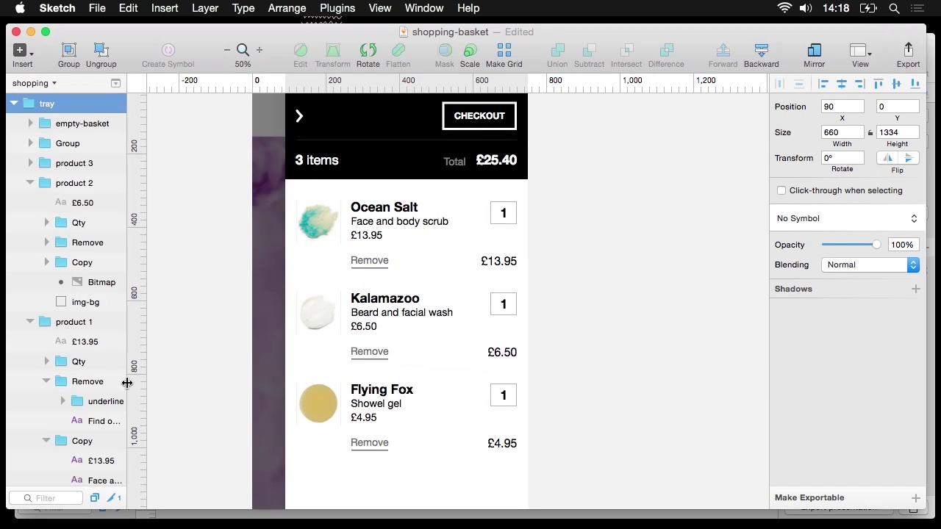
Step: Expand product 1 in Layers and select its Ocean Salt product-image group
left_click(76, 321)
scroll(81, 382, "down", 4)
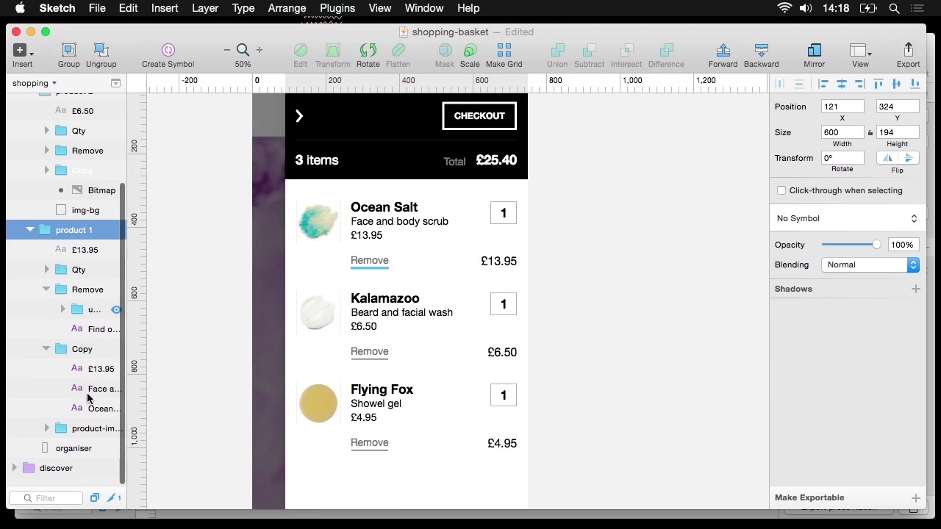
left_click(46, 436)
scroll(78, 448, "down", 2)
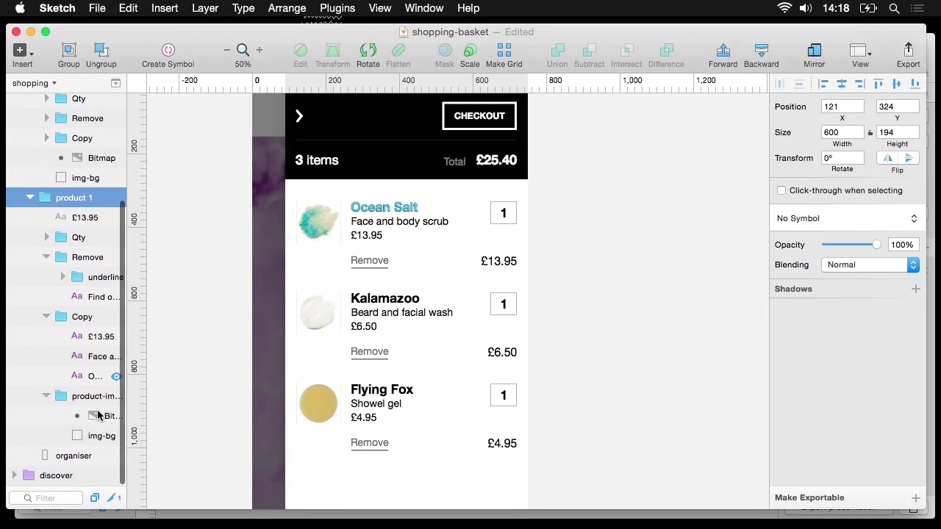
left_click(84, 400)
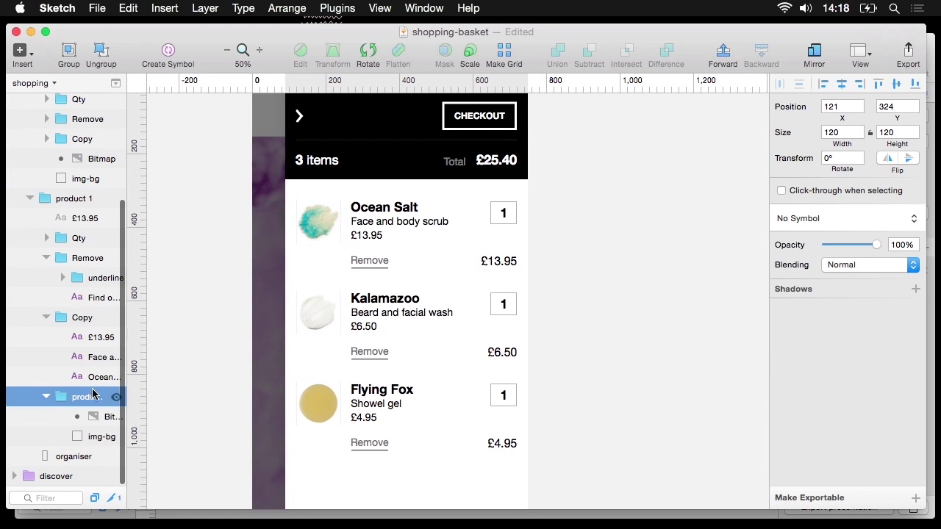
Step: Move the Ocean Salt product-image group off the basket screen to the top layer level
left_click_drag(328, 219, 695, 168)
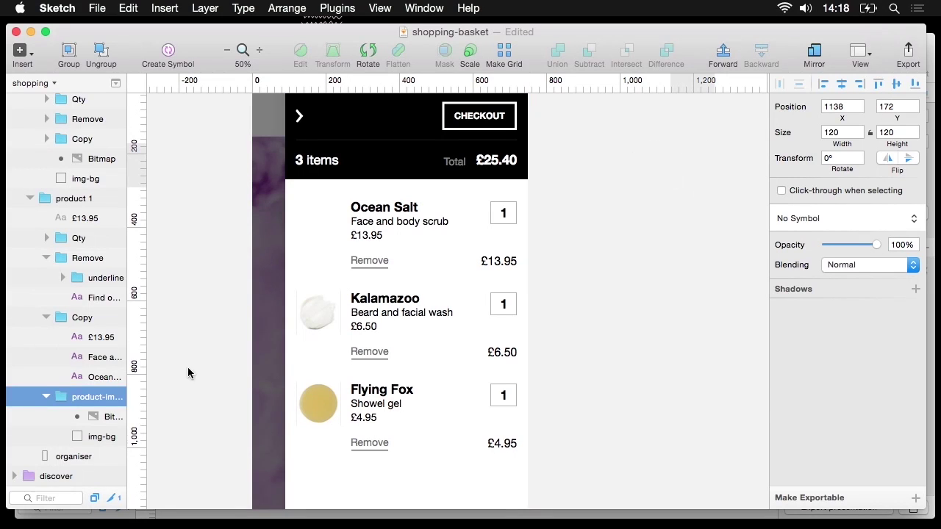
left_click_drag(92, 408, 67, 100)
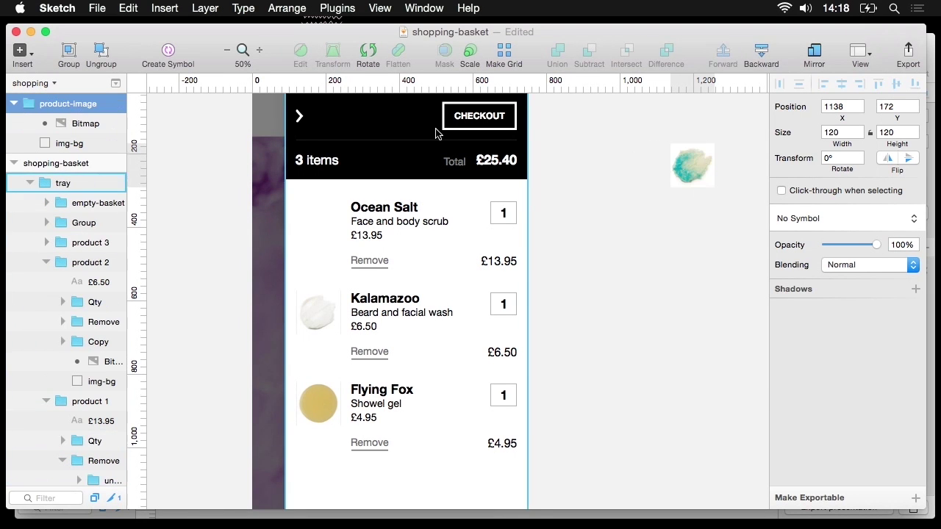
scroll(566, 225, "right", 3)
left_click(67, 103)
key("super+0")
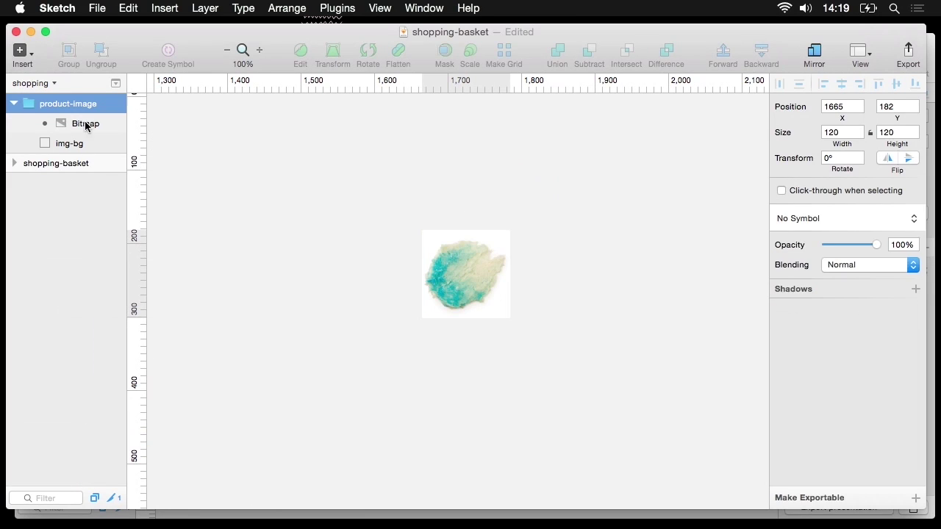
Step: Draw an artboard around the image and name it product-ocean-salt
key("a")
left_click_drag(416, 232, 502, 326)
double_click(61, 103)
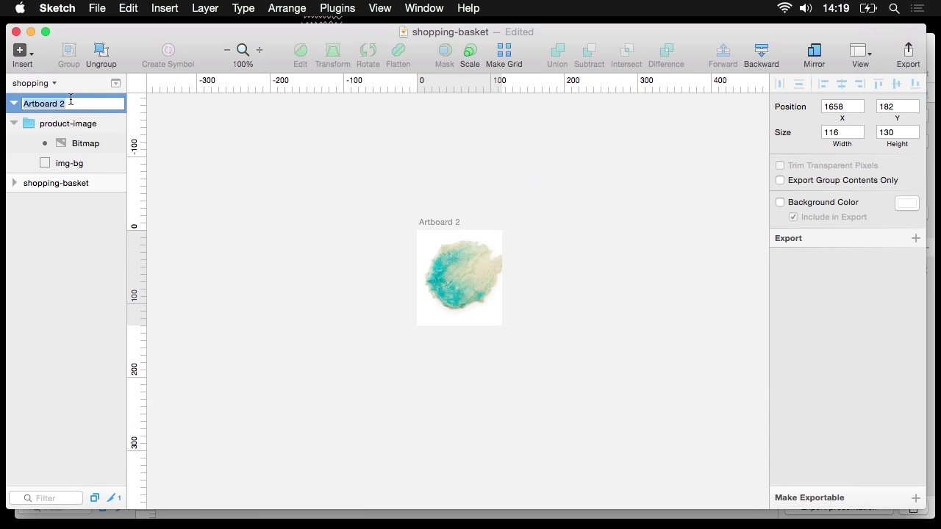
type("product-ocean-salt")
key("Return")
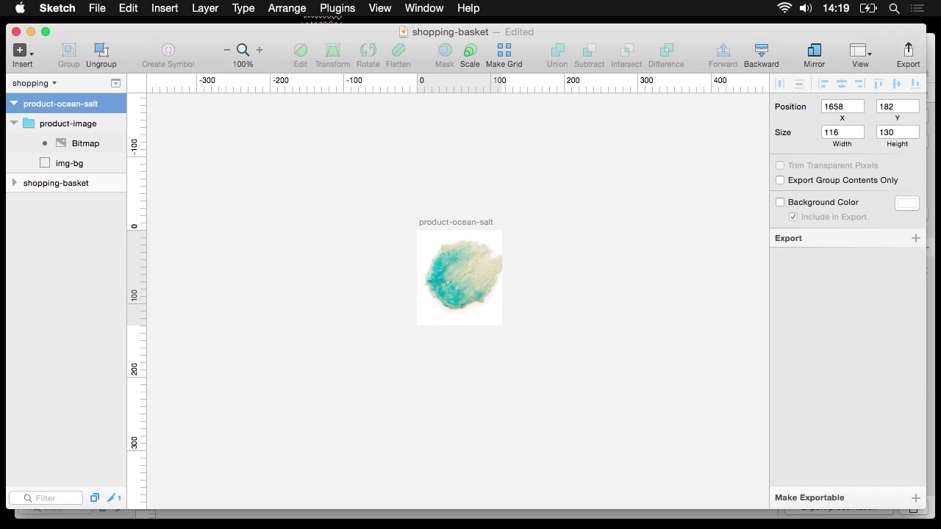
Step: Size the product-ocean-salt artboard to 120×120 and hide its img-bg layer
left_click(63, 108)
left_click(841, 131)
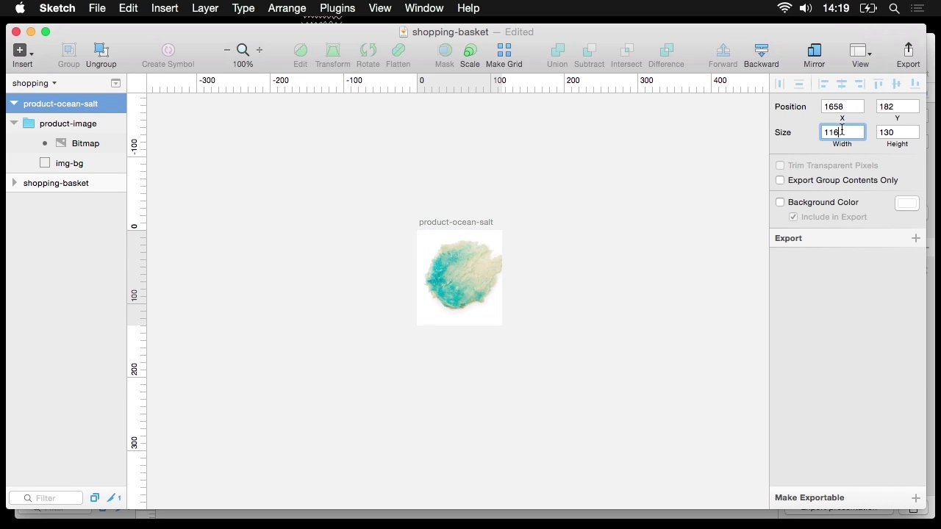
type("120")
key("Tab")
type("2")
key("Return")
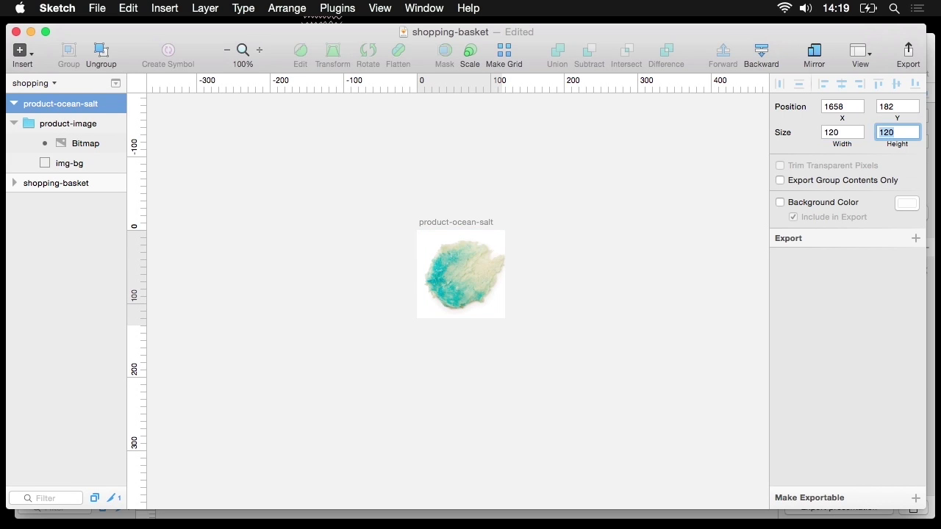
left_click(88, 123)
left_click(117, 163)
left_click(76, 101)
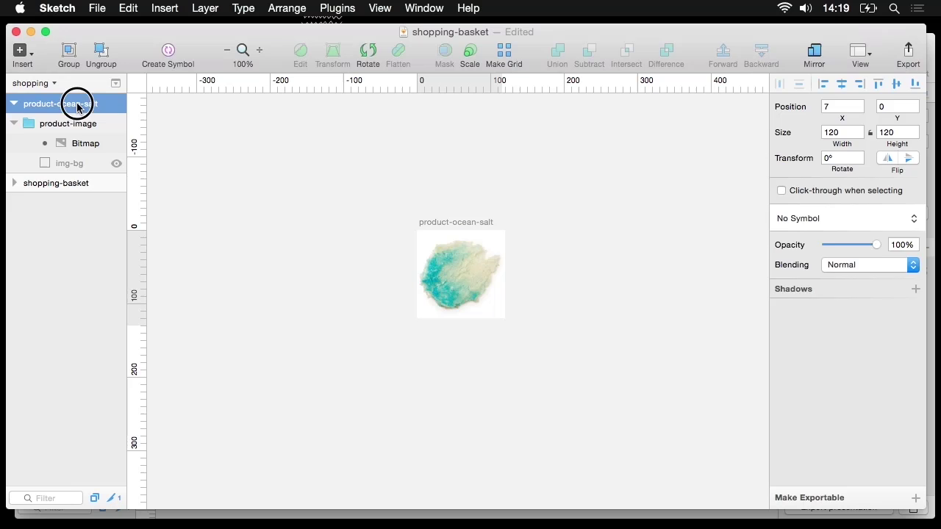
left_click(14, 103)
left_click(915, 238)
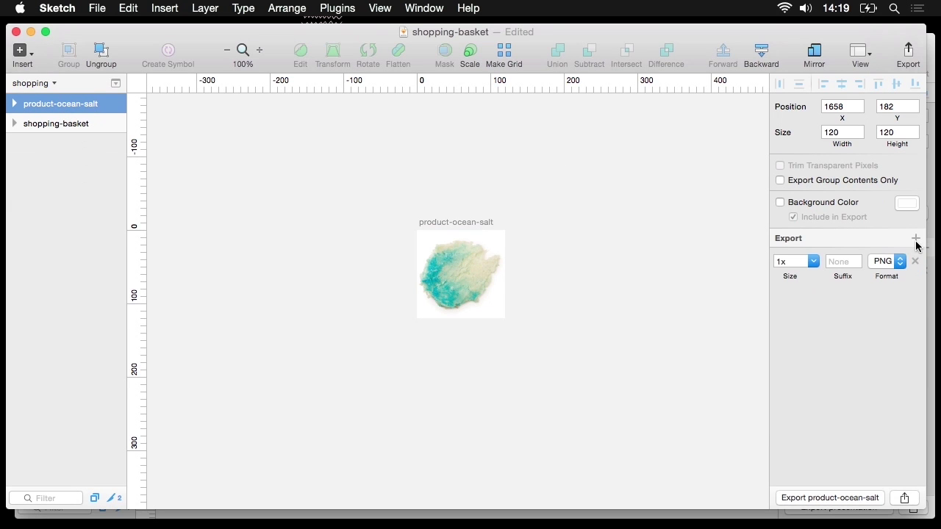
left_click(915, 238)
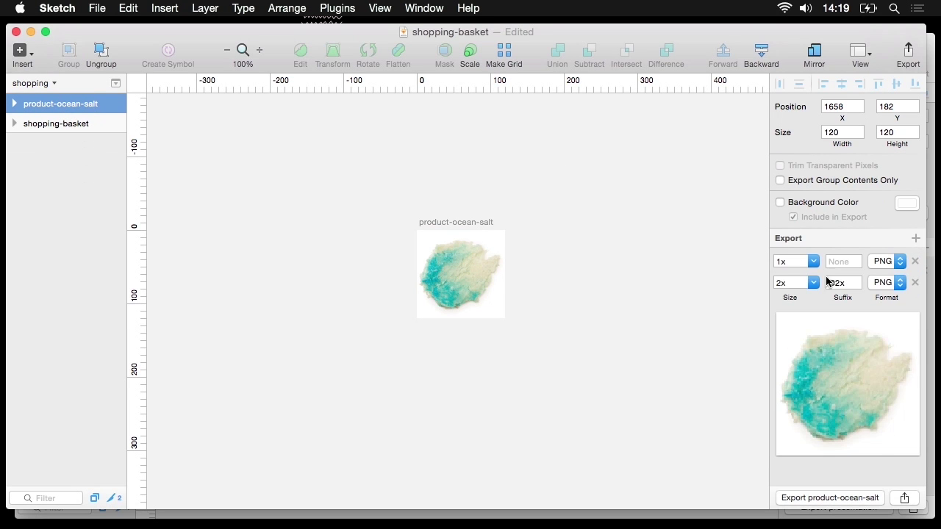
left_click(781, 281)
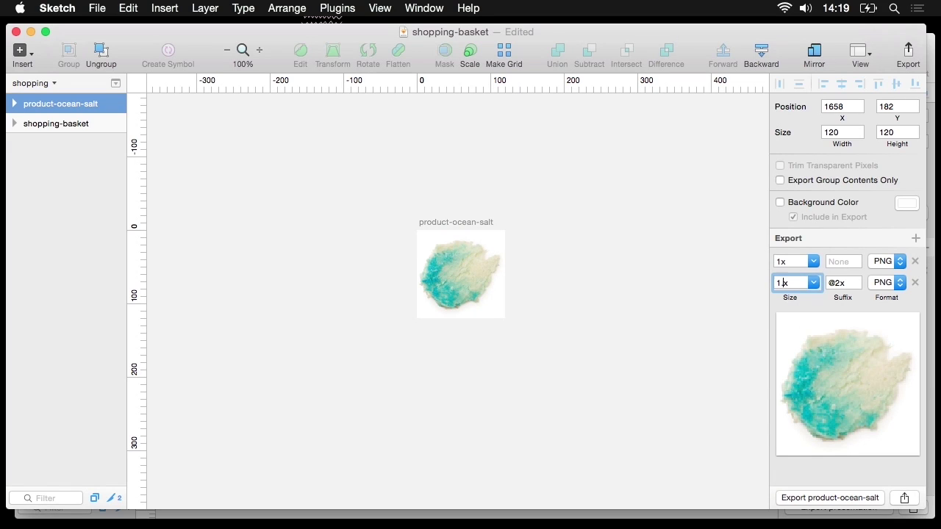
left_click(837, 282)
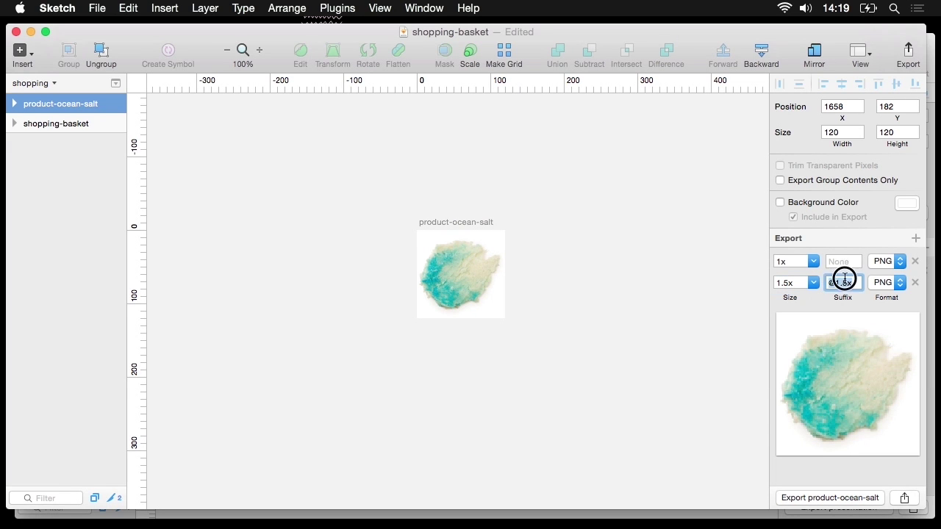
left_click(844, 280)
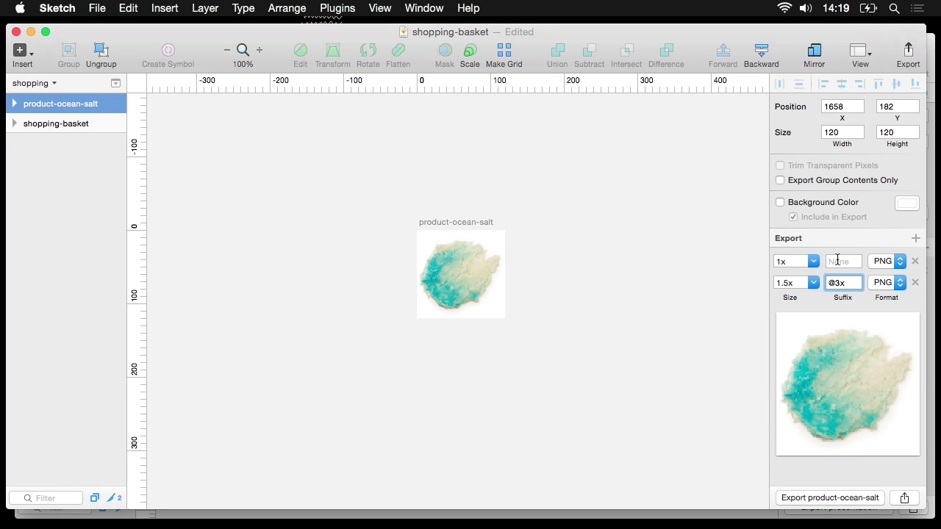
left_click(838, 261)
type("@2x")
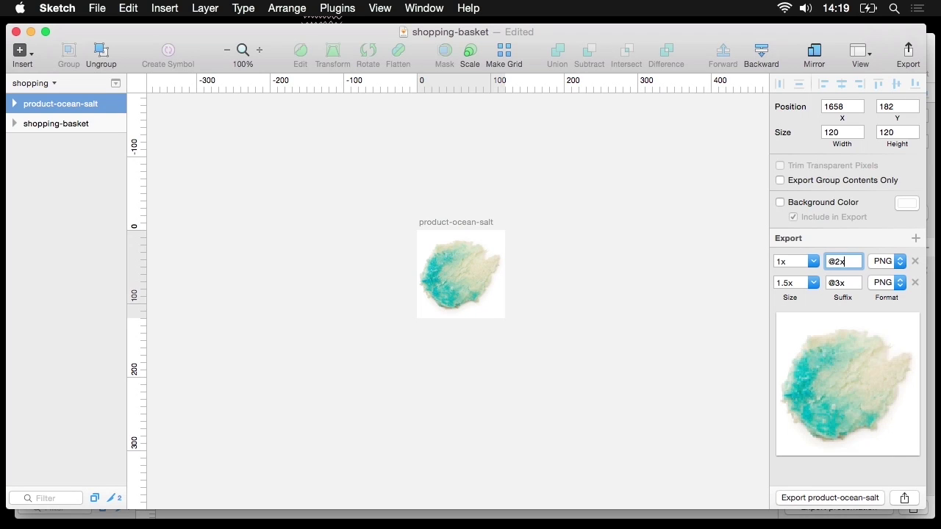
left_click(635, 272)
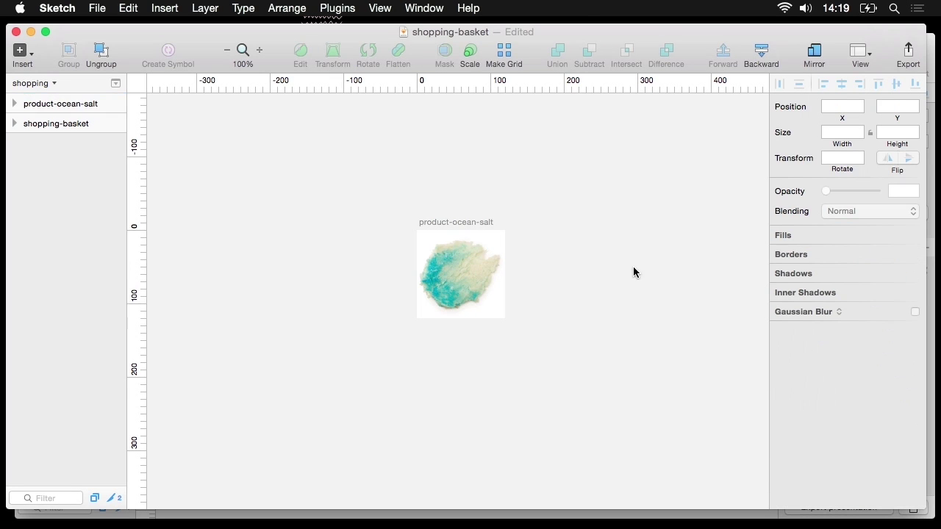
left_click(78, 101)
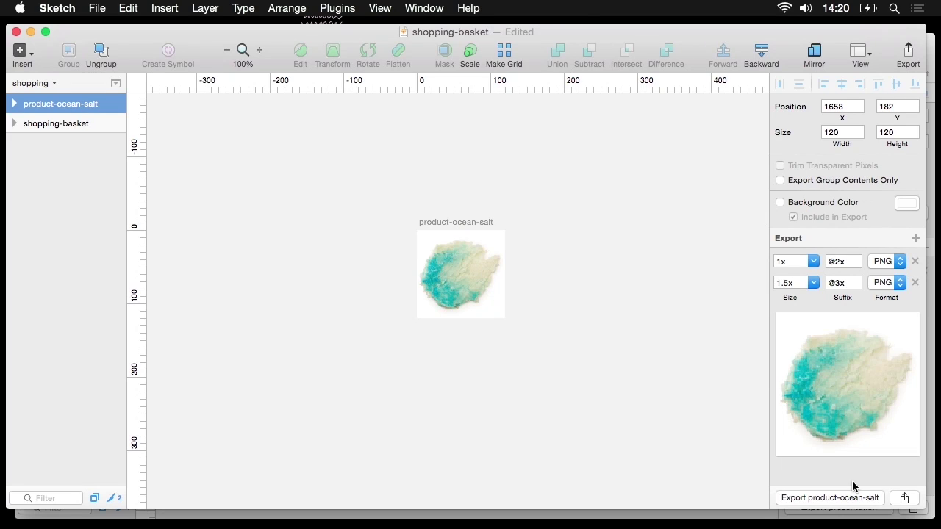
Step: Export the product-ocean-salt slice as PNGs into the asset-repository folder
left_click(908, 51)
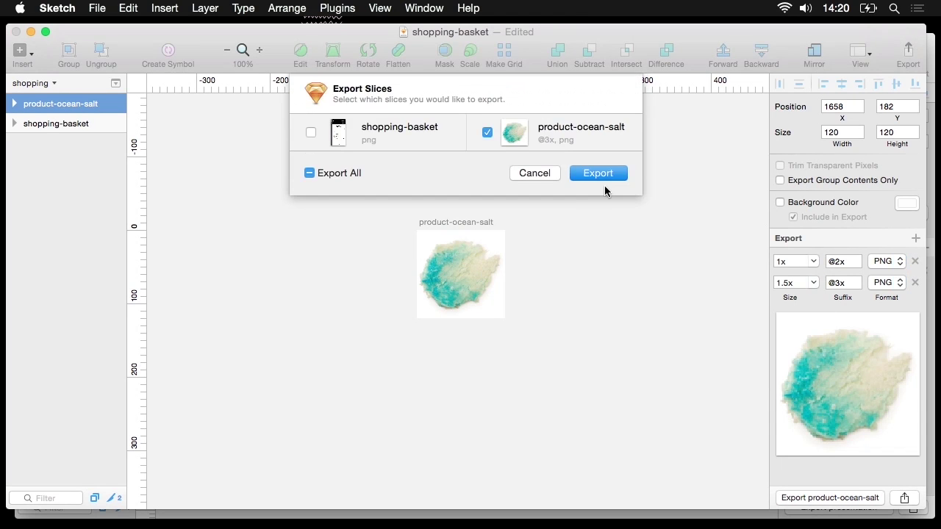
left_click(601, 177)
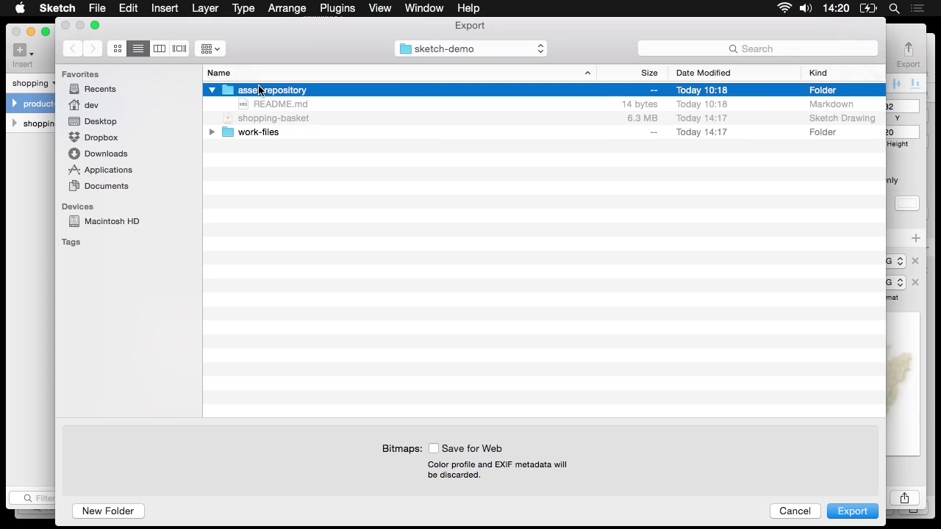
double_click(259, 89)
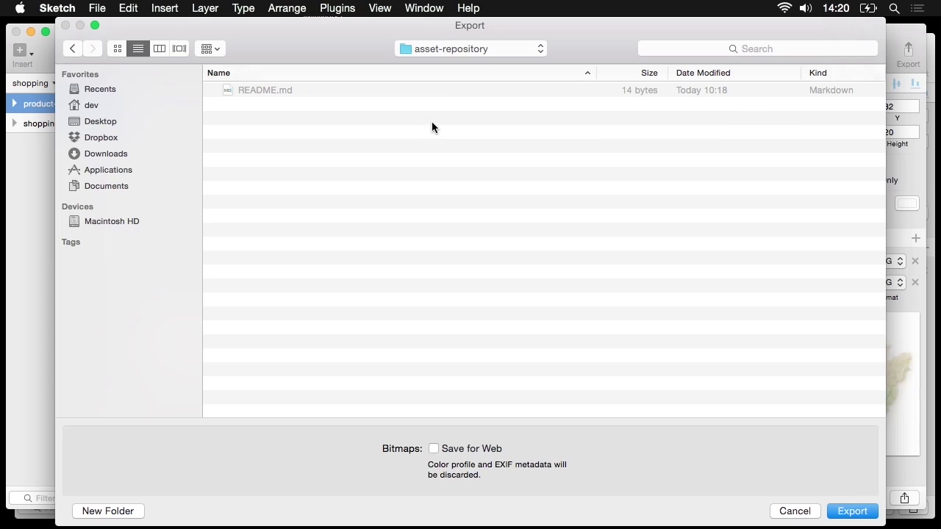
key("Return")
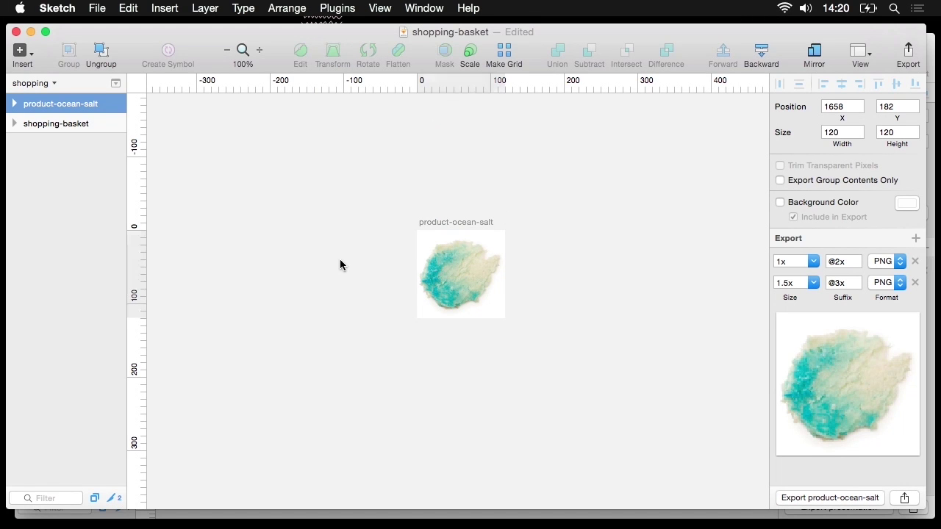
Step: Launch ImageOptim and Finder, placing a smaller Finder window beside ImageOptim
key("alt+space")
type("ima")
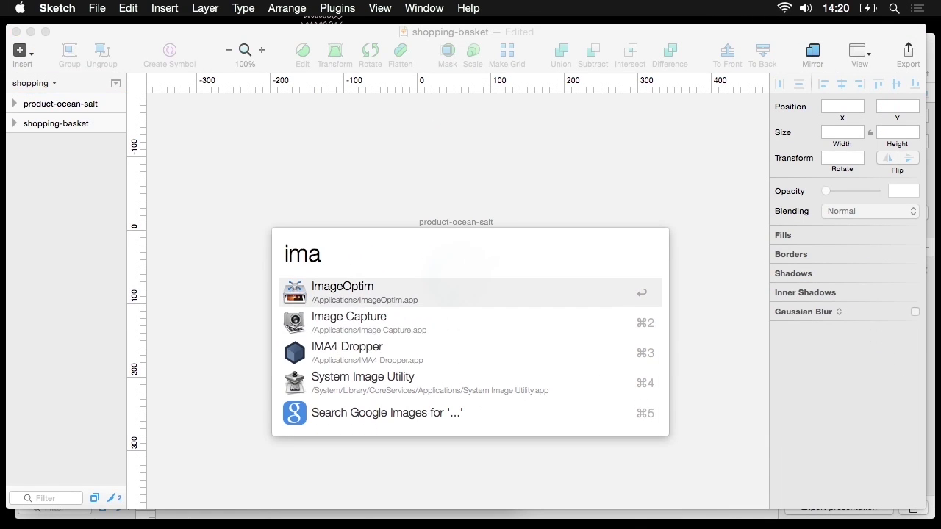
key("Return")
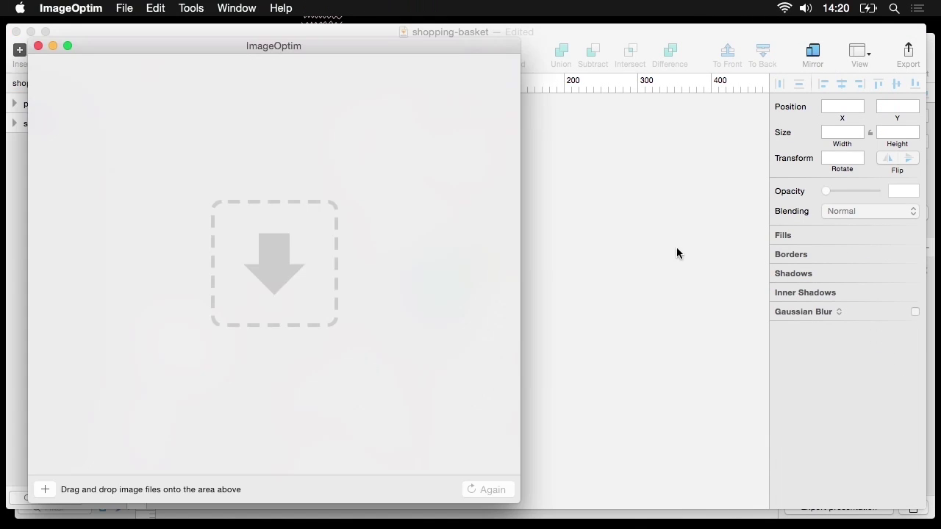
key("super+alt+h")
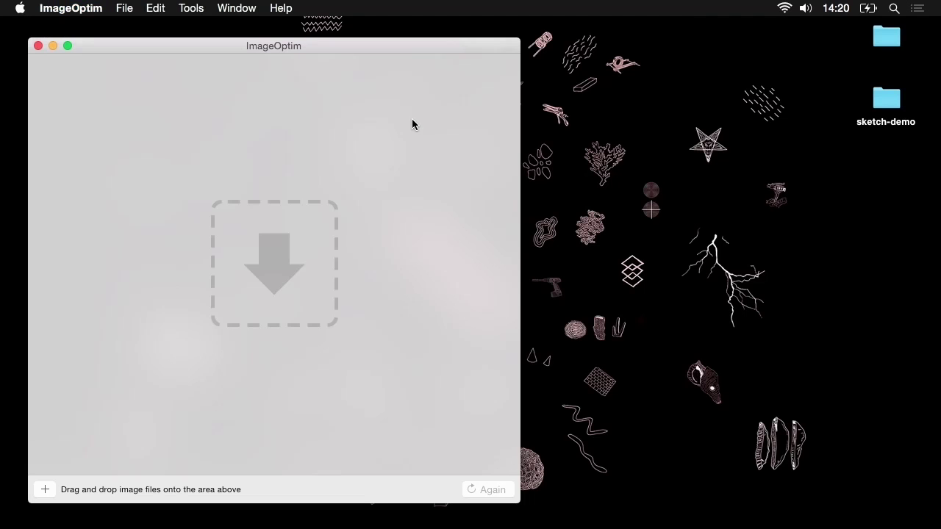
key("alt+space")
type("fin")
key("Return")
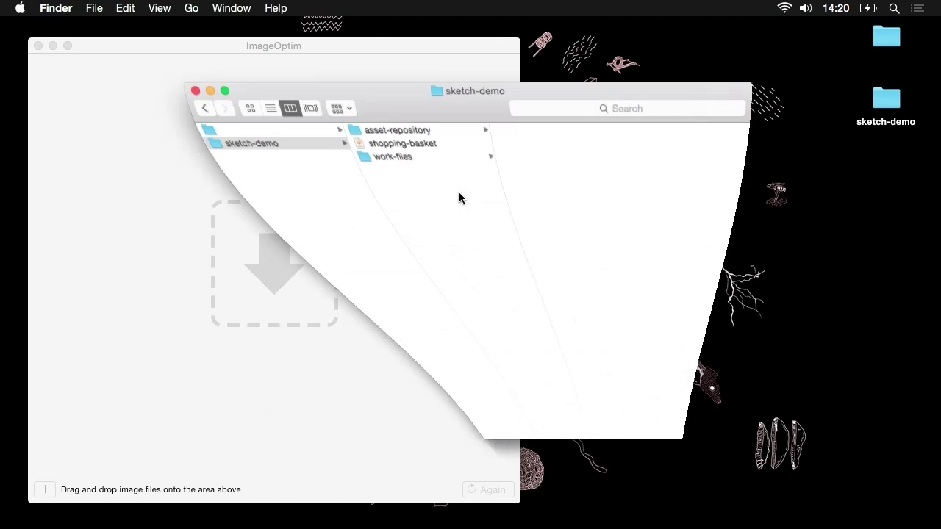
mouse_move(374, 67)
left_mouse_down()
mouse_move(583, 123)
mouse_move(508, 94)
left_mouse_up()
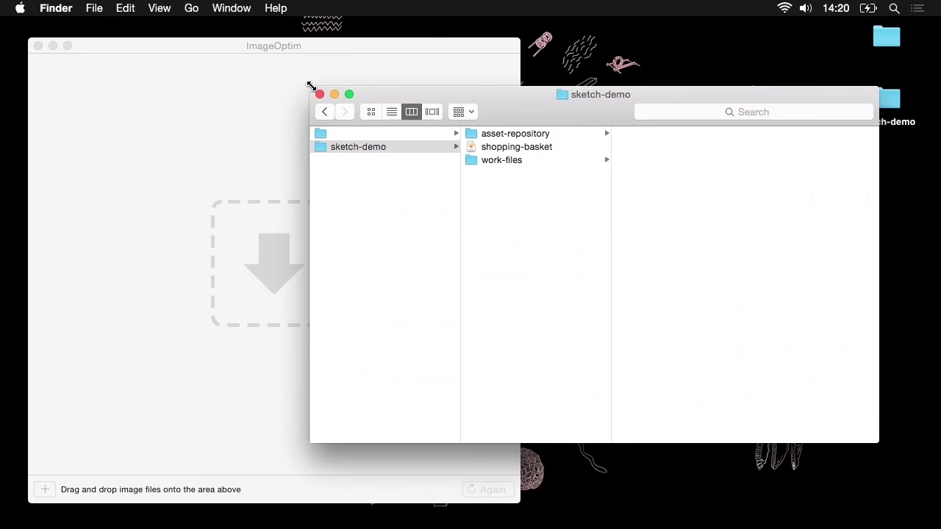
left_click_drag(311, 86, 536, 25)
Step: Optimise both product-ocean-salt PNGs from asset-repository by dropping them into ImageOptim
left_click(713, 72)
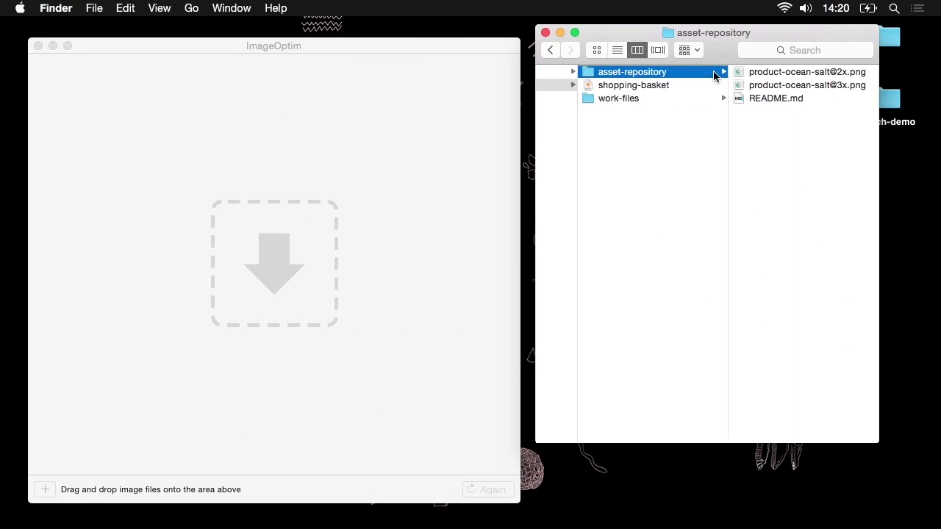
left_click_drag(817, 91, 789, 72)
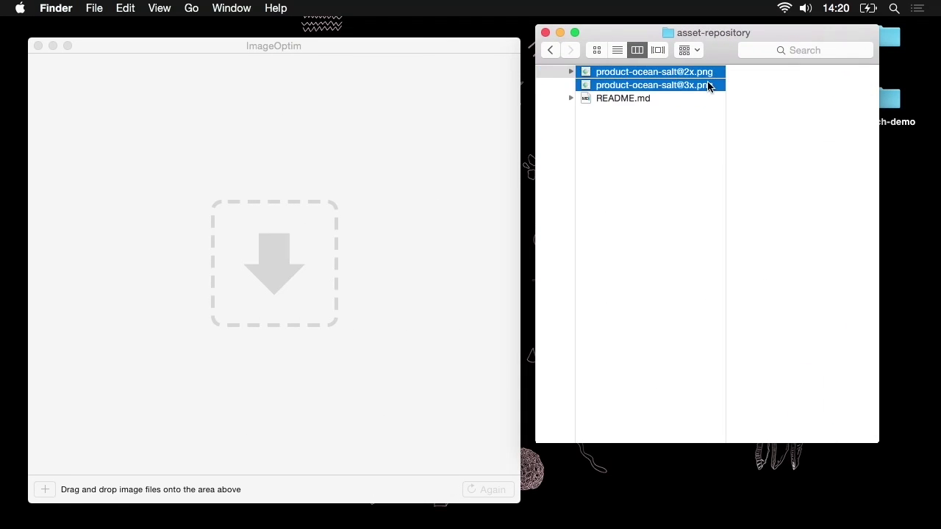
left_click_drag(656, 76, 356, 192)
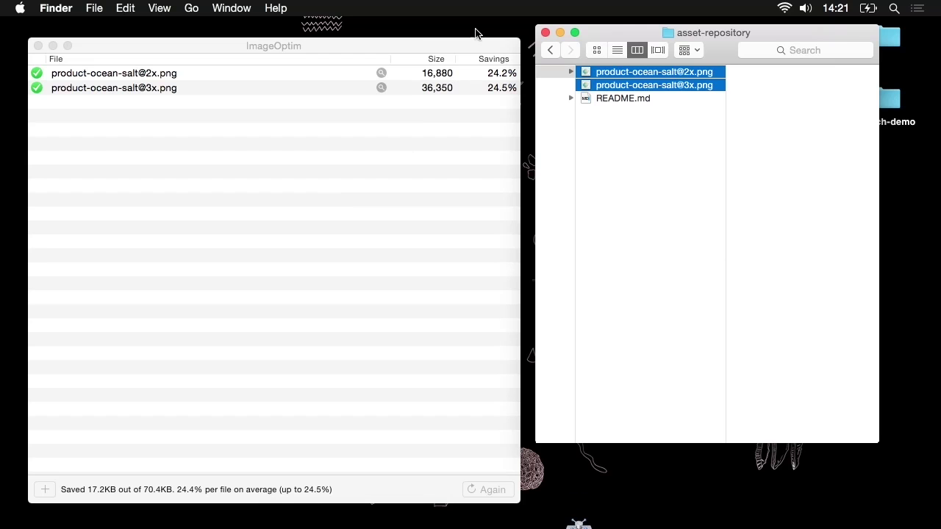
left_click(604, 178)
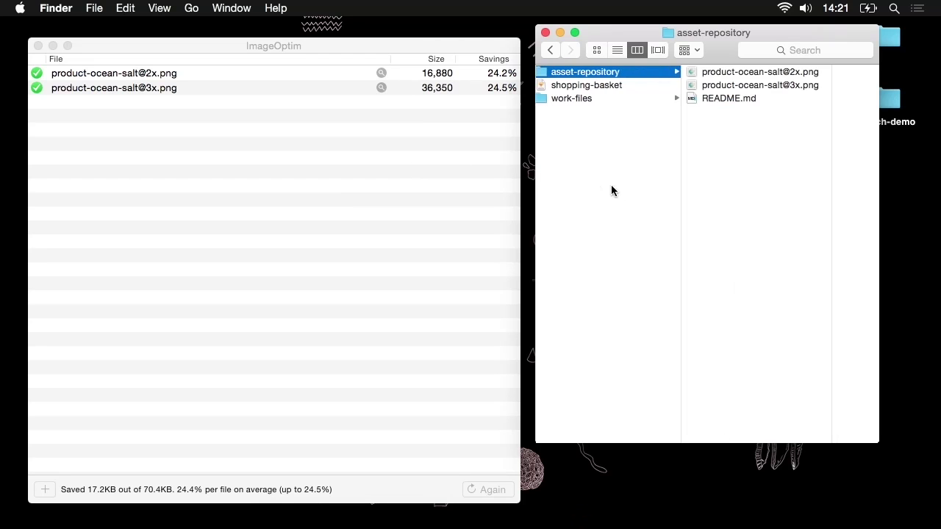
Step: In Terminal, run git status and stage all changes with git add -A
key("super+space")
type("term")
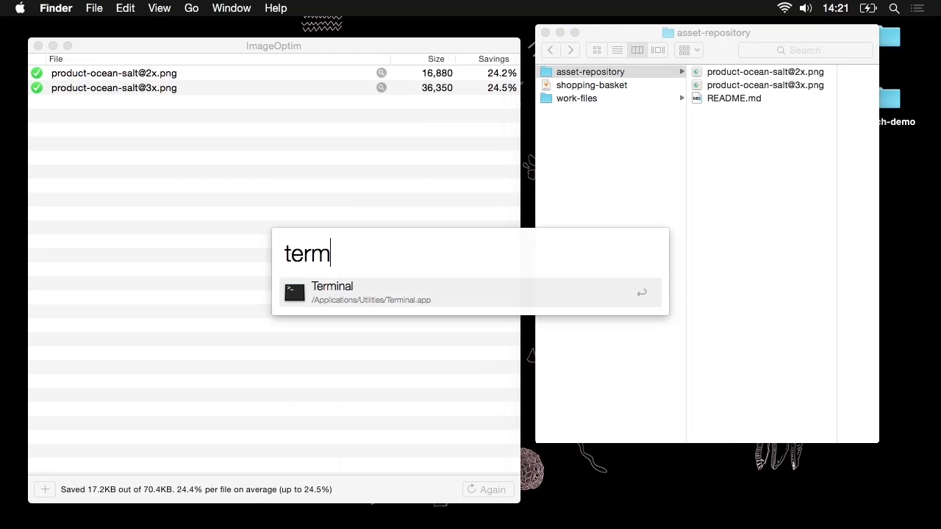
key("Return")
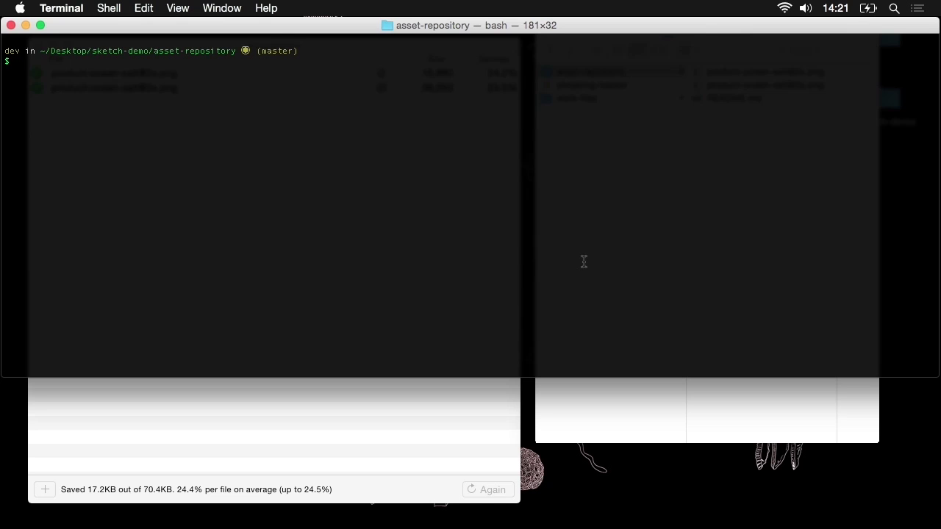
key("BackSpace")
type("atus")
key("Return")
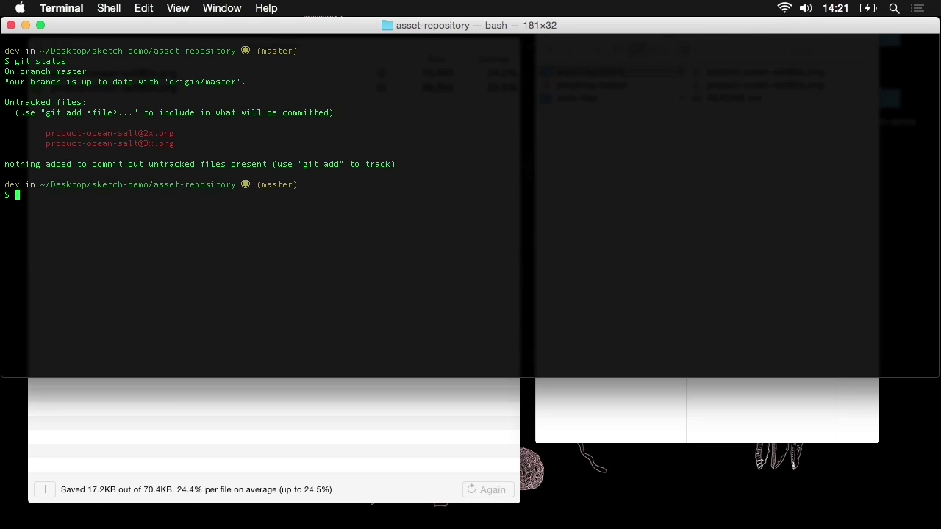
type("git add -A")
key("Return")
Step: Commit with the message 'ocean salt images' and git push to master on GitHub
type("git")
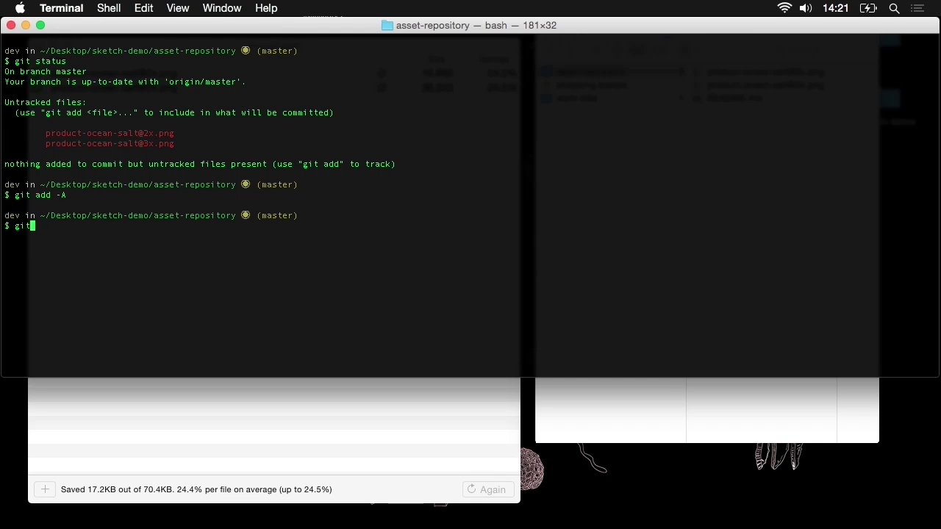
type(" commit -m \"\"")
key("Left")
type("ocean salt images")
key("Return")
type("git push")
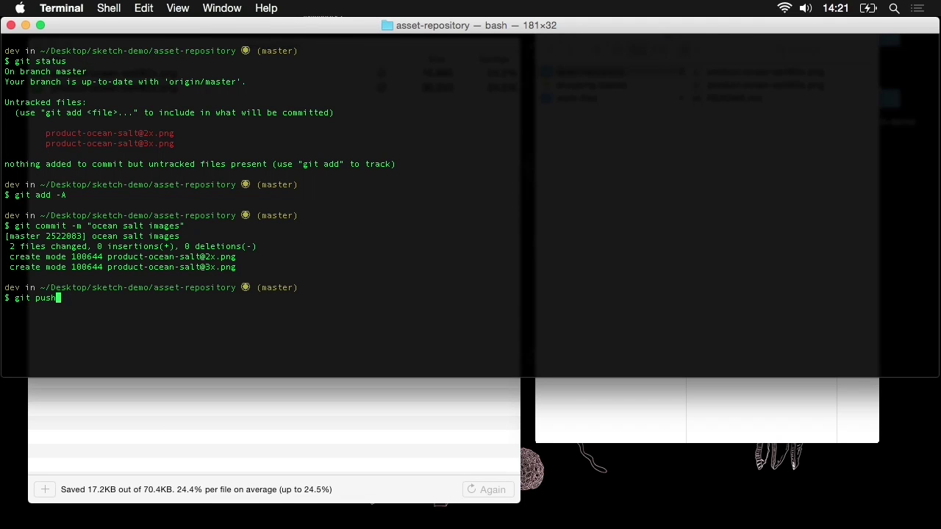
key("Return")
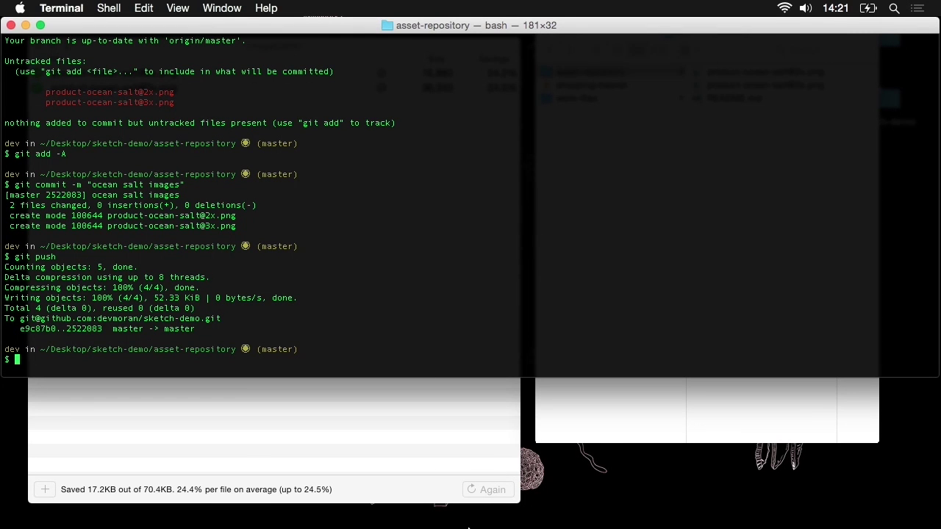
left_click(634, 385)
Step: Bring up Chrome and reload the sketch-demo repository page to show the new commit
key("super+alt+h")
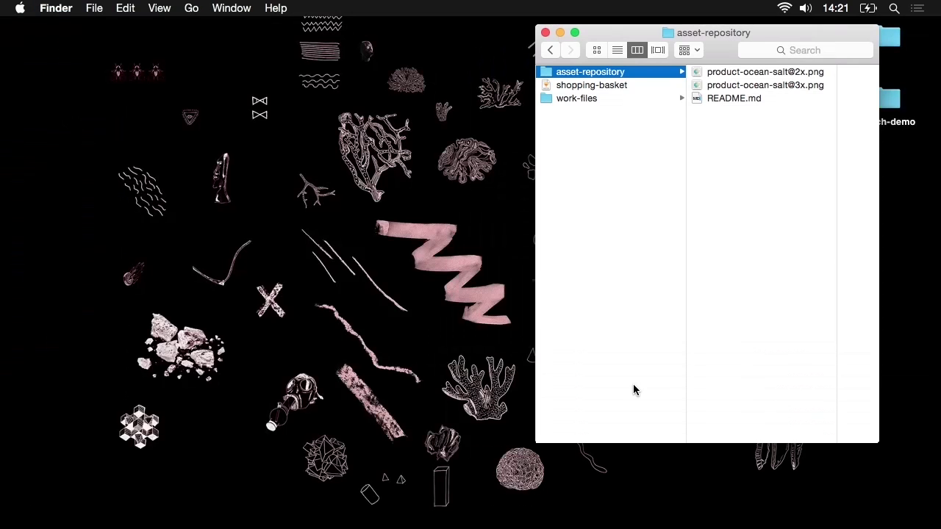
key("super+space")
type("chr")
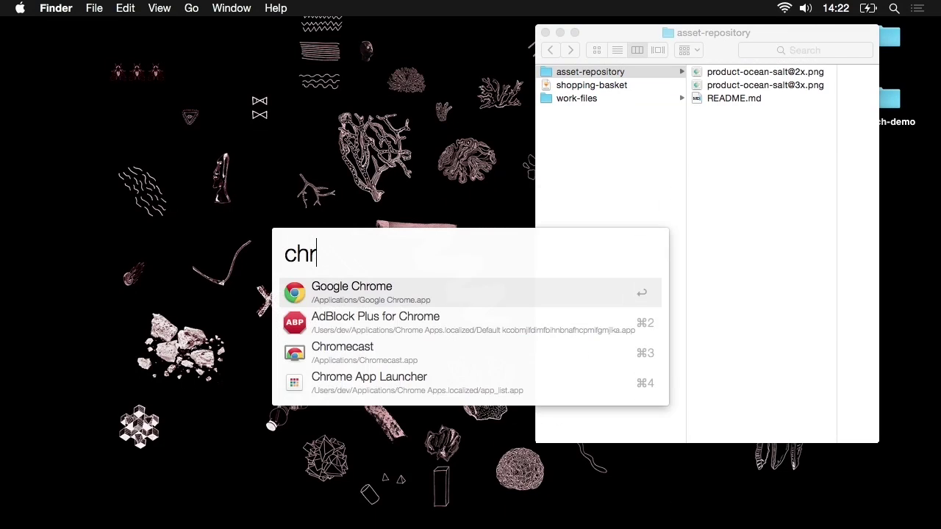
key("Return")
scroll(458, 157, "down", 5)
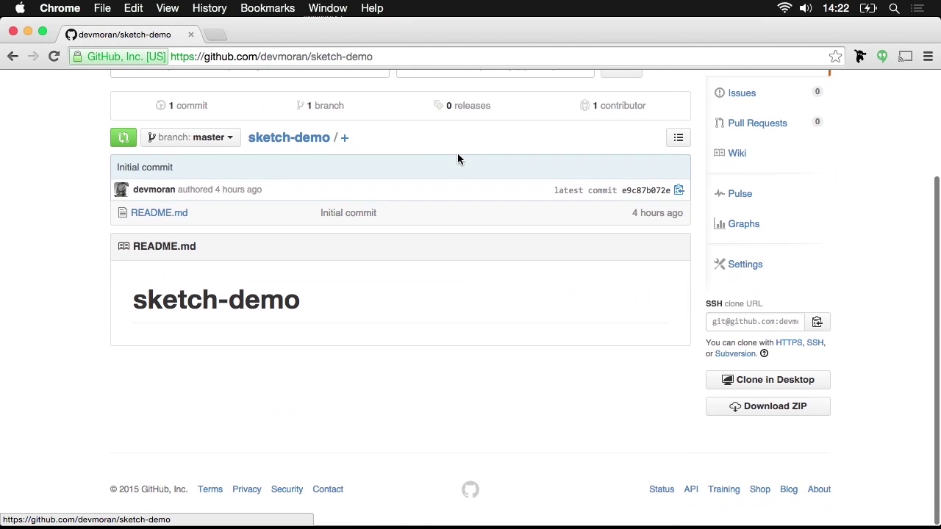
key("super+r")
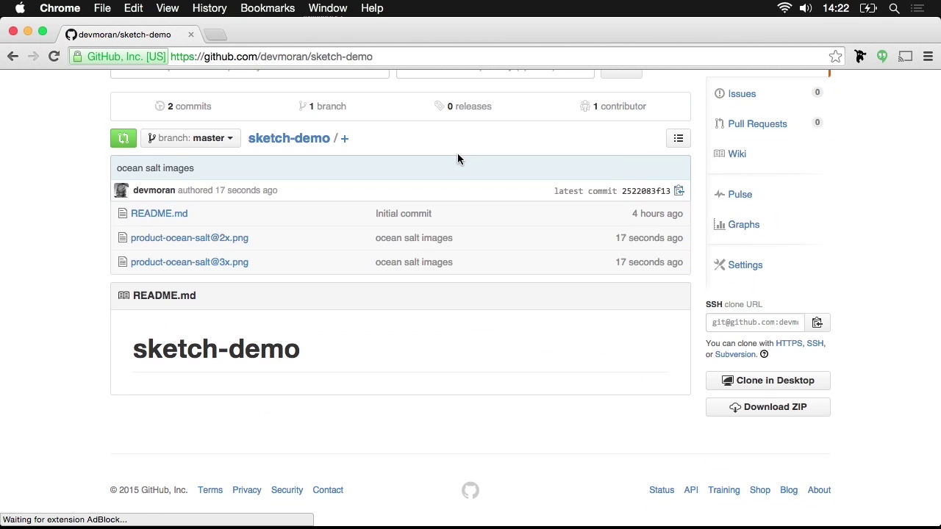
scroll(180, 217, "up", 3)
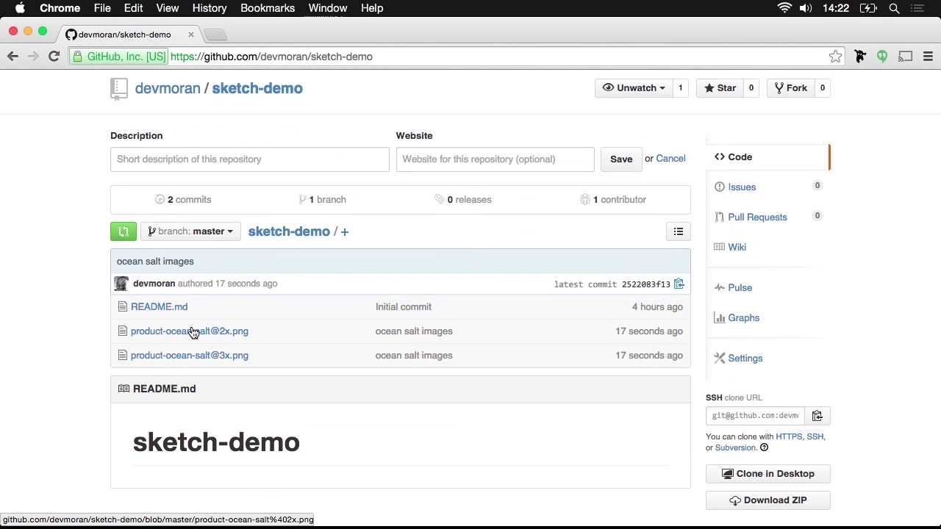
scroll(193, 282, "down", 2)
left_click(200, 239)
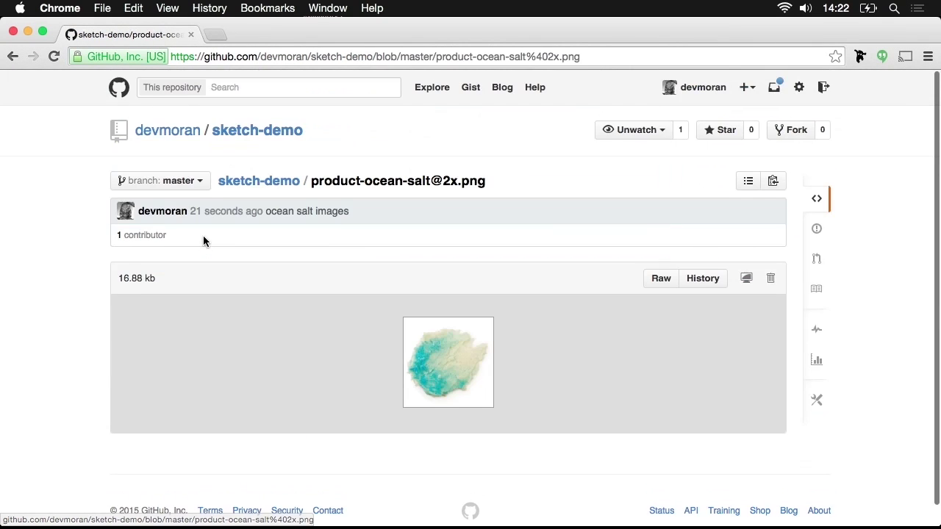
key("super+bracketleft")
left_click(195, 262)
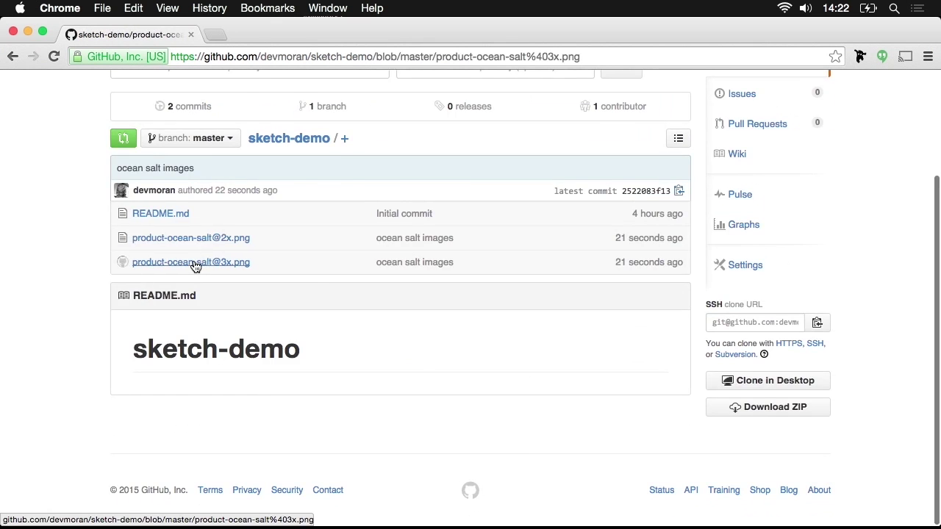
key("super+bracketleft")
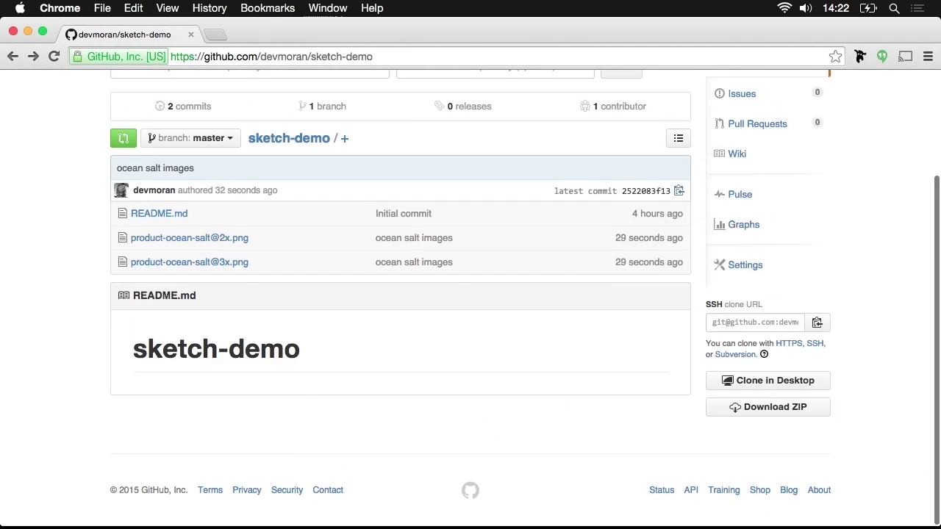
scroll(561, 268, "up", 3)
scroll(561, 268, "down", 3)
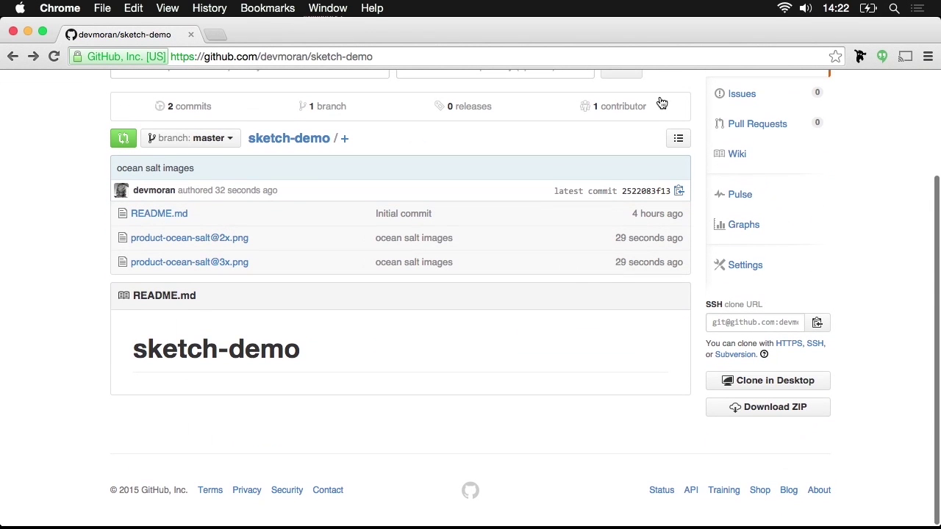